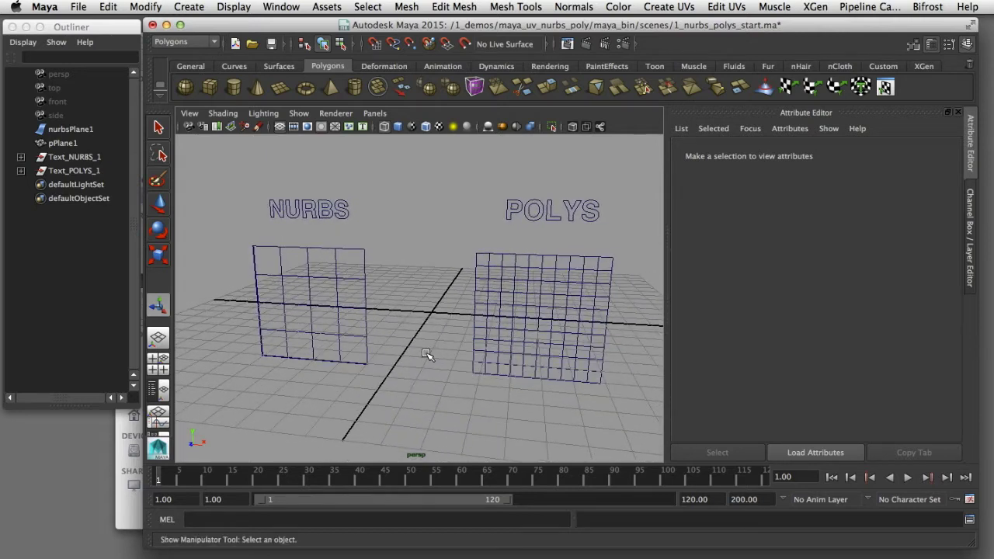
Display the scene shaded with textures, and move a vertical column of the NURBS plane's control vertices sideways along X
key("5")
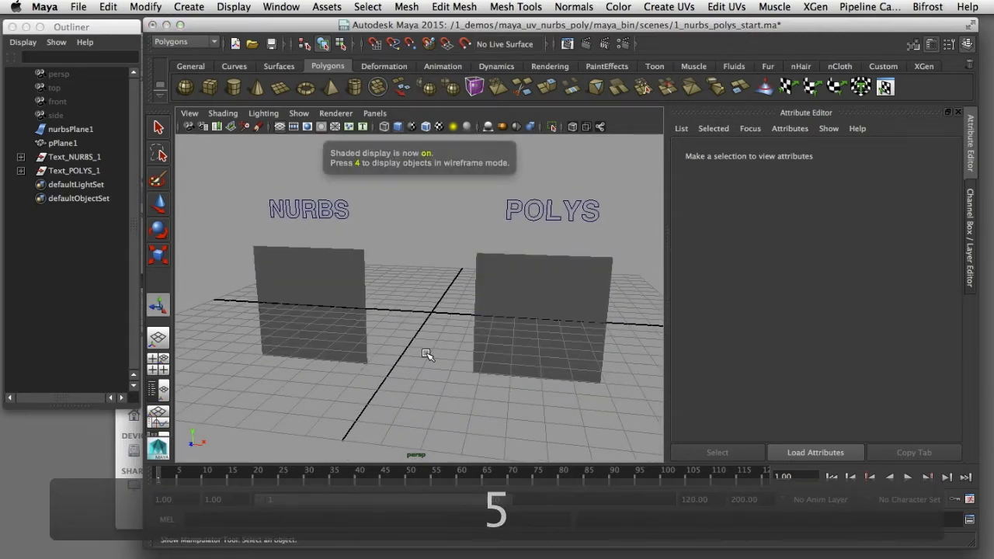
key("6")
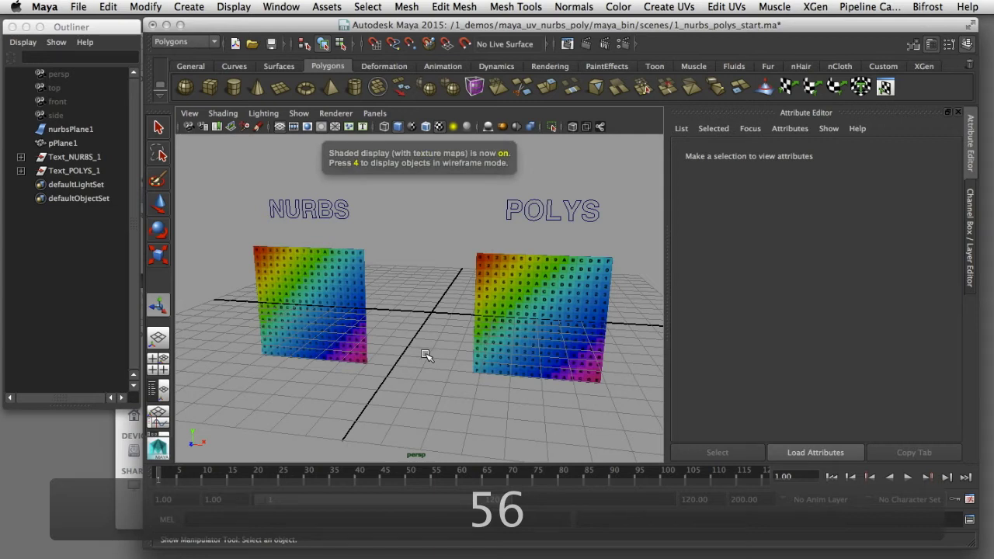
right_click(340, 295)
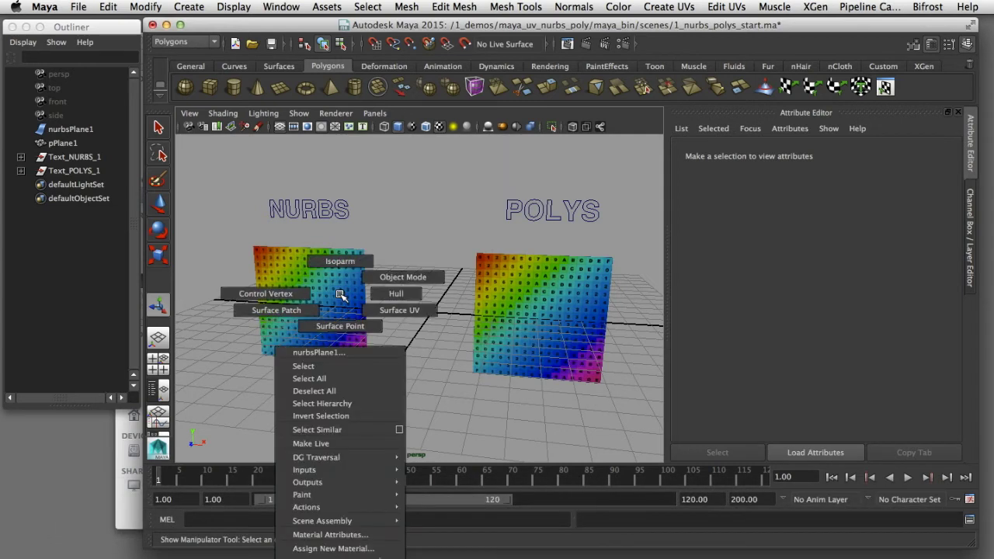
right_click_drag(340, 295, 301, 297)
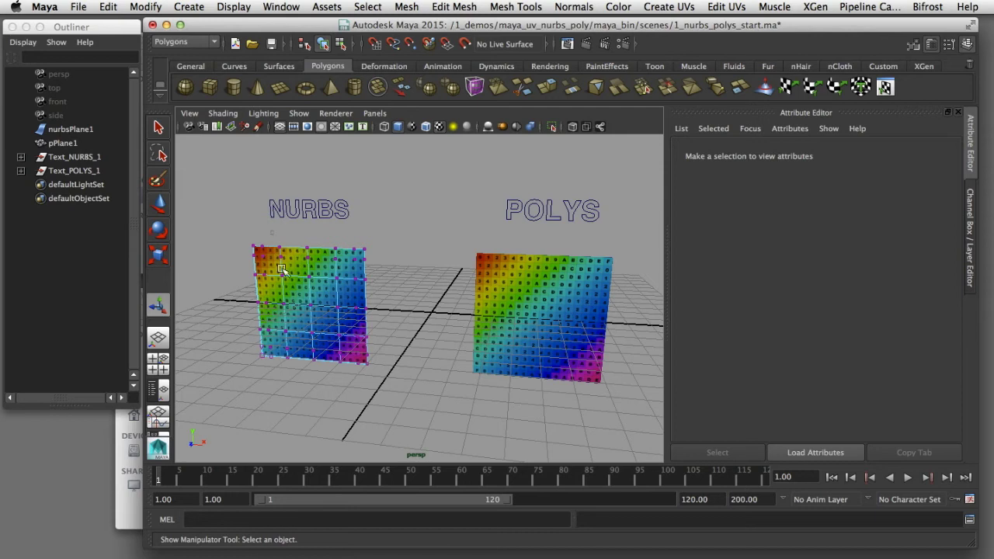
left_click_drag(295, 359, 272, 225)
key("w")
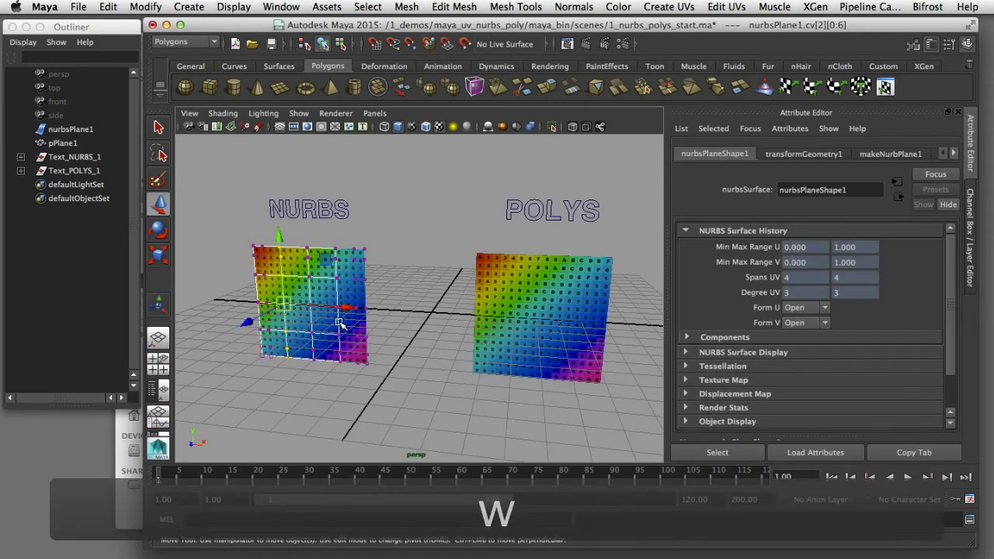
left_click_drag(347, 308, 375, 321)
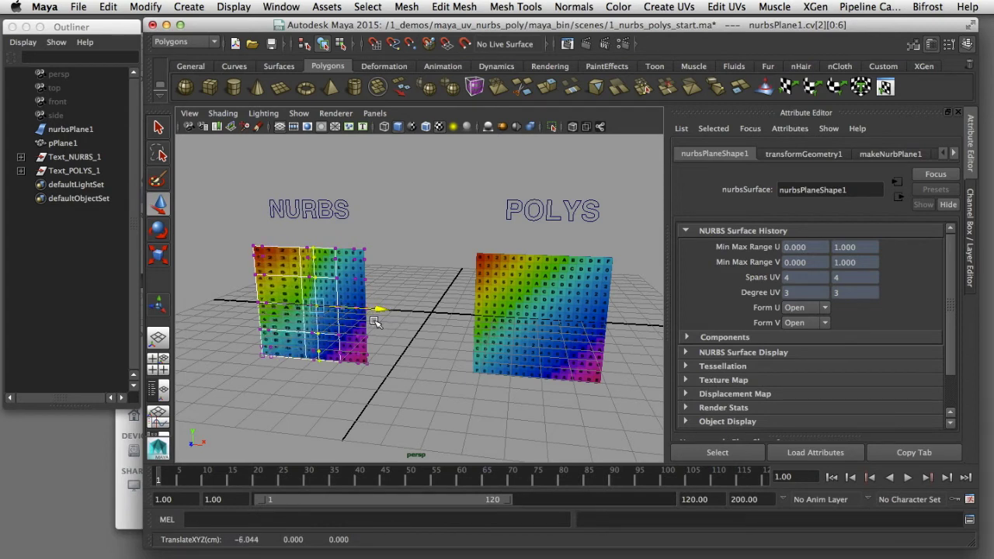
left_click(410, 282)
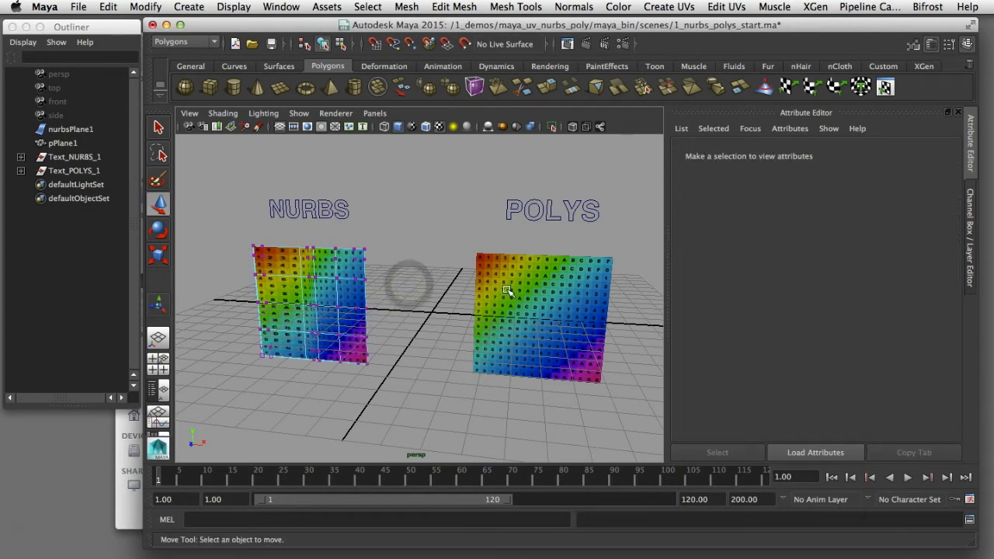
Select a group of UVs on the polygon plane and move them in the UV Texture Editor
right_click_drag(507, 288, 537, 265)
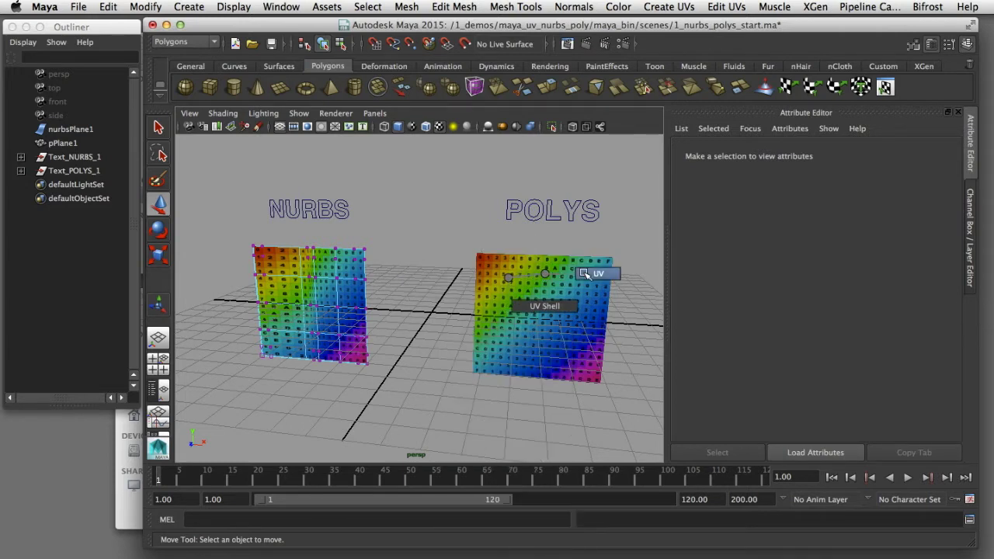
left_click(489, 244)
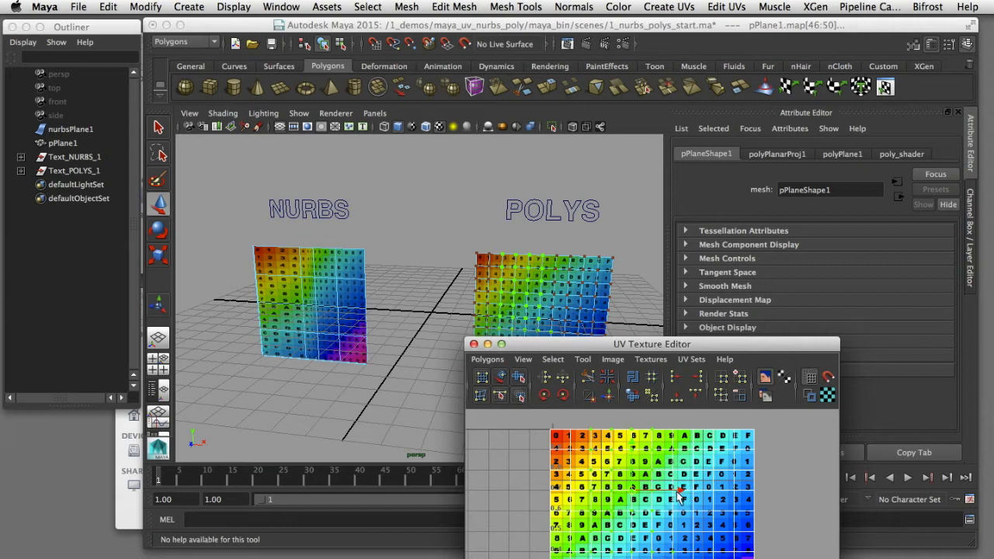
mouse_move(683, 491)
left_mouse_down()
mouse_move(728, 496)
mouse_move(629, 490)
mouse_move(711, 507)
left_mouse_up()
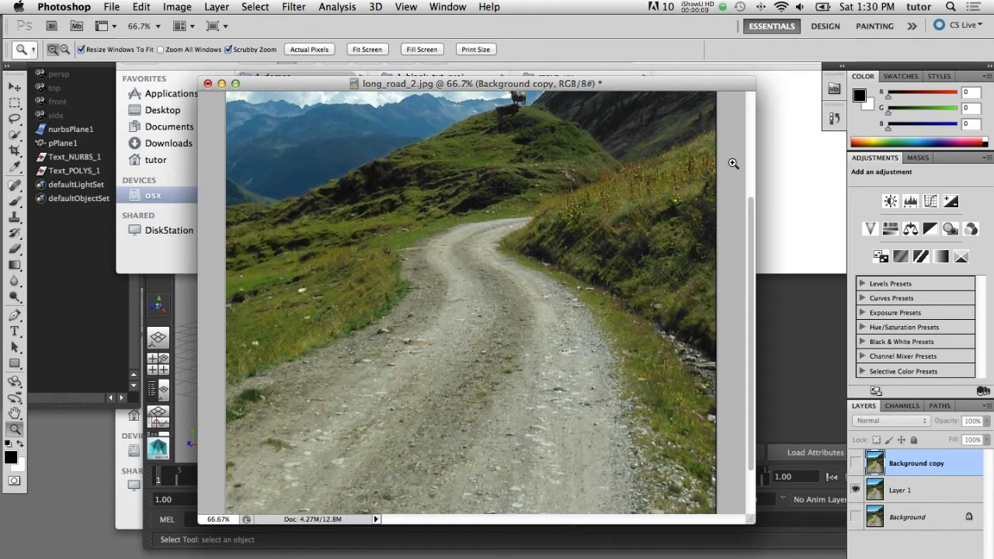
Show the Background copy layer of long_road_2.jpg to view its U and V direction markings, and switch back to Maya
left_click(855, 462)
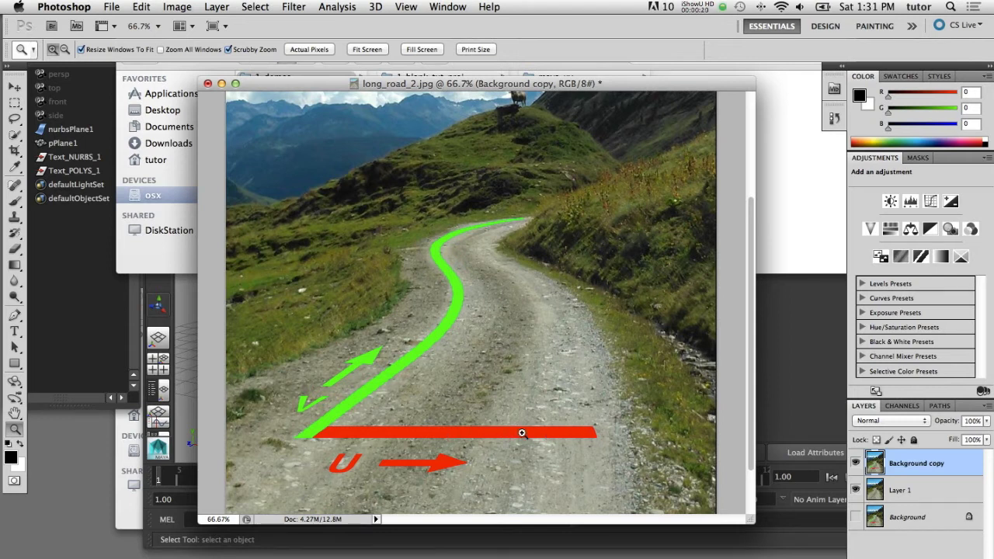
key("super+Tab")
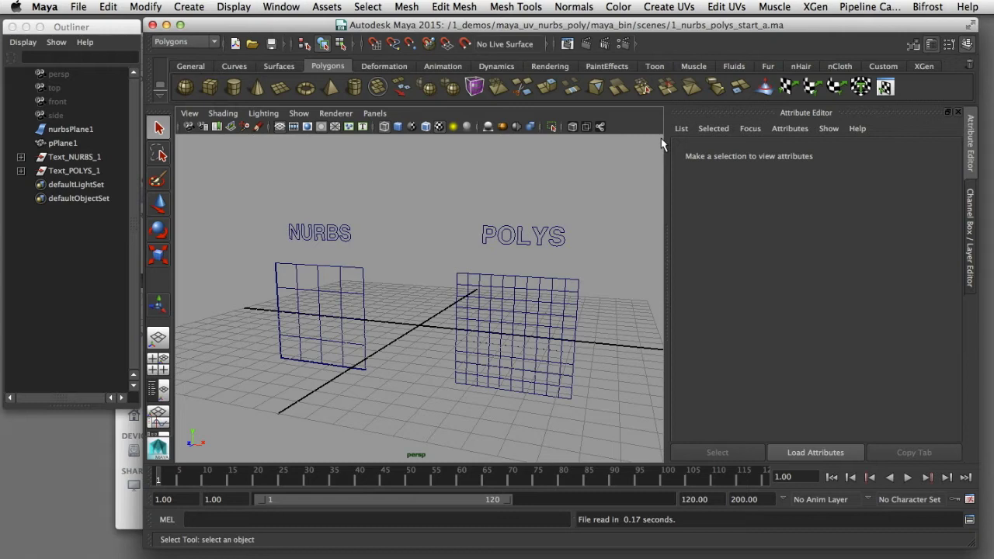
Create a Lambert material in Hypershade and rename it nurbs_mat
left_click(351, 277)
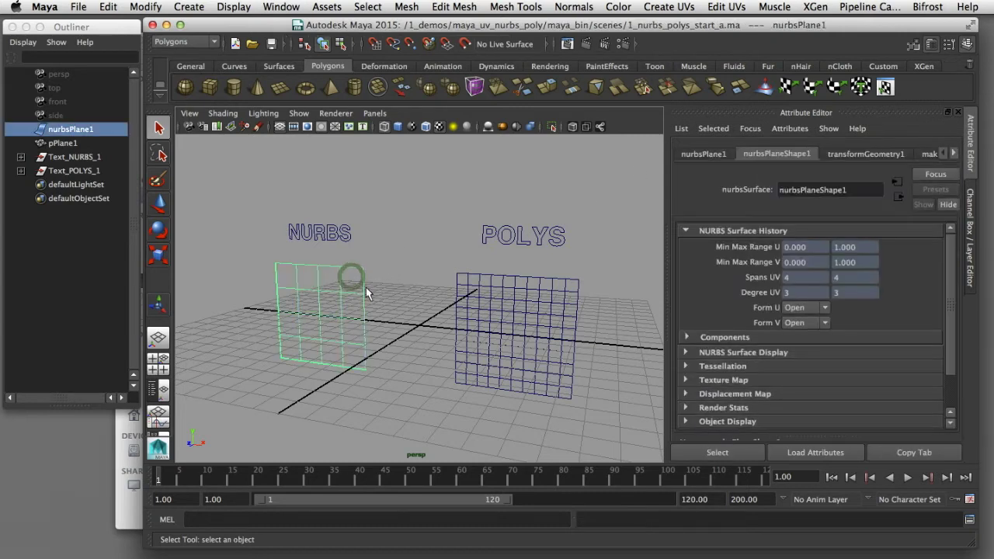
left_click(282, 7)
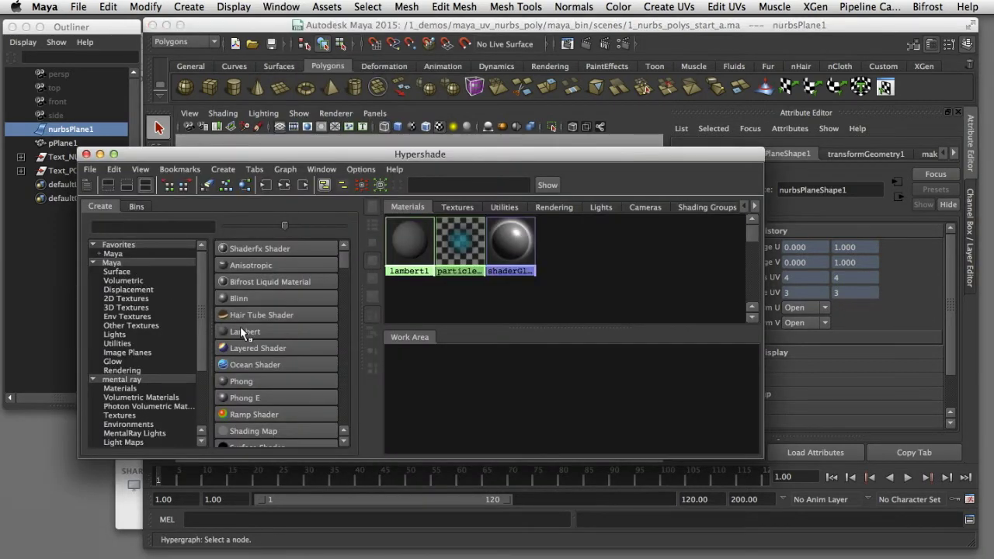
left_click(241, 331)
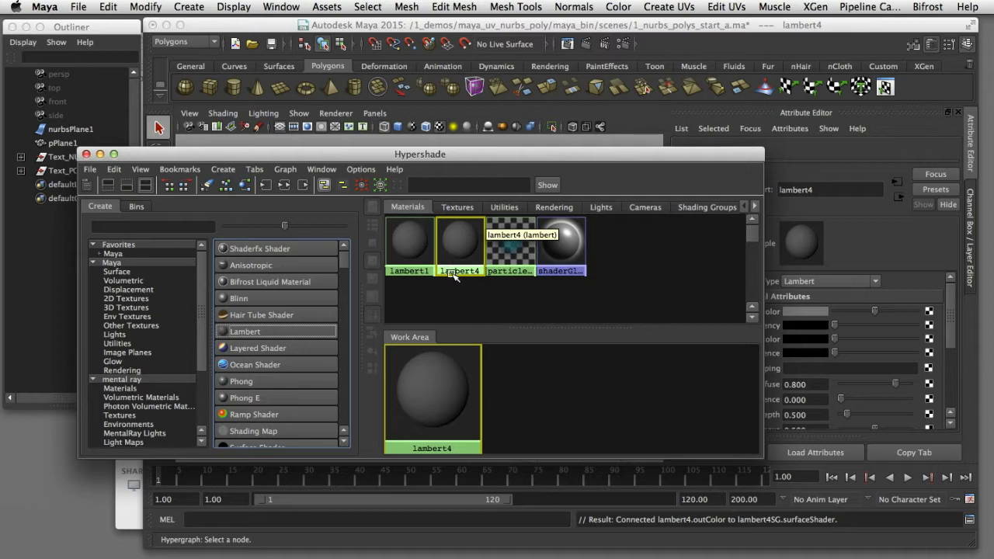
double_click(454, 271)
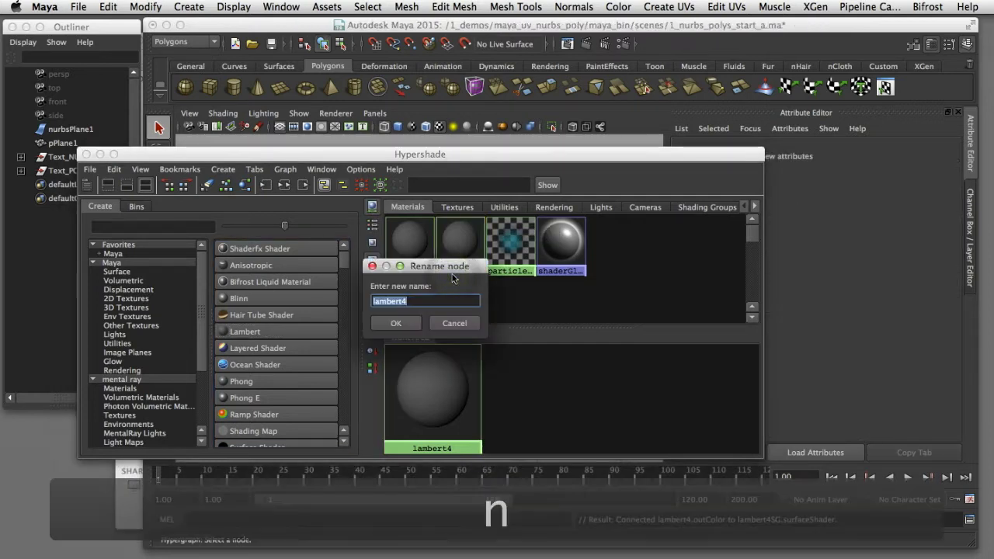
type("nurbs_mat")
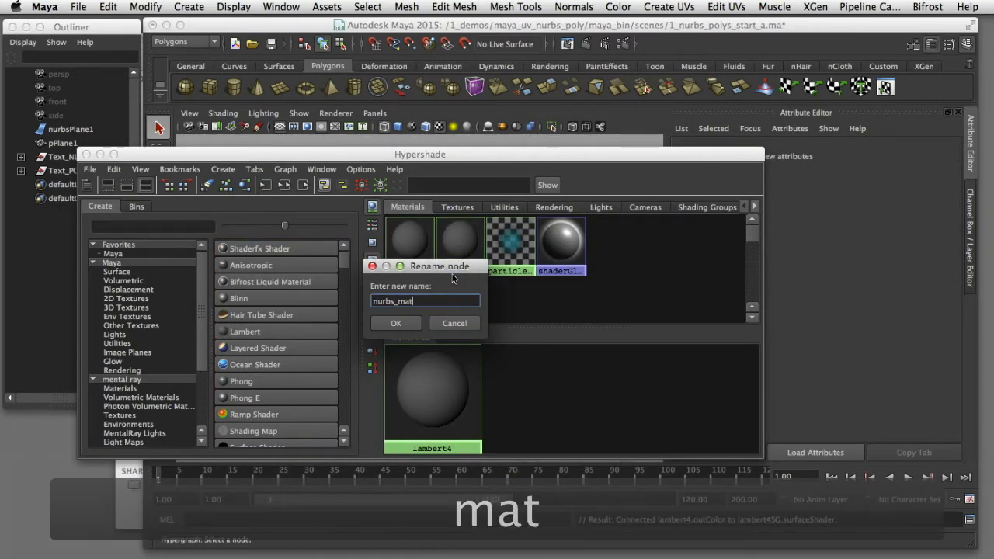
key("Return")
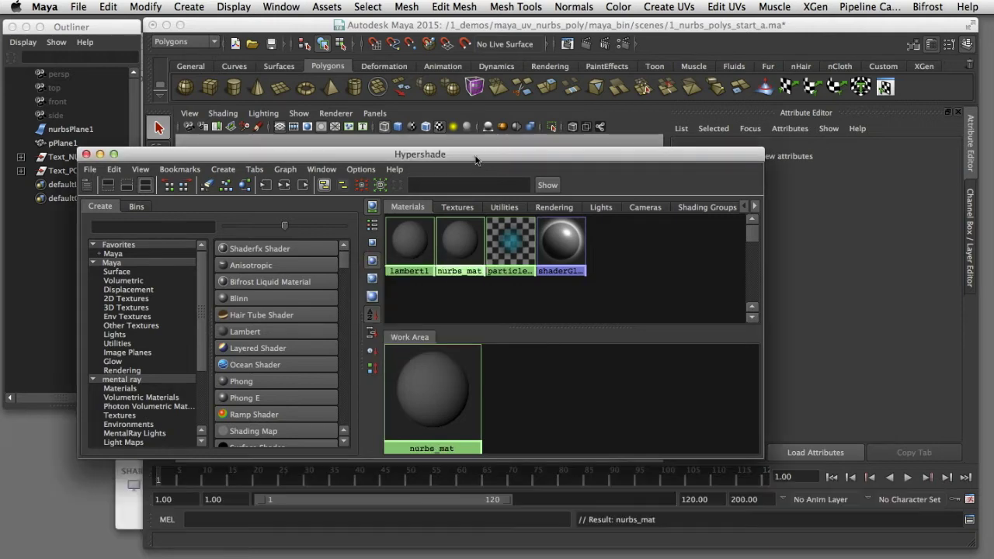
Assign the nurbs_mat material to the NURBS plane
left_click_drag(453, 154, 449, 331)
left_click(371, 279)
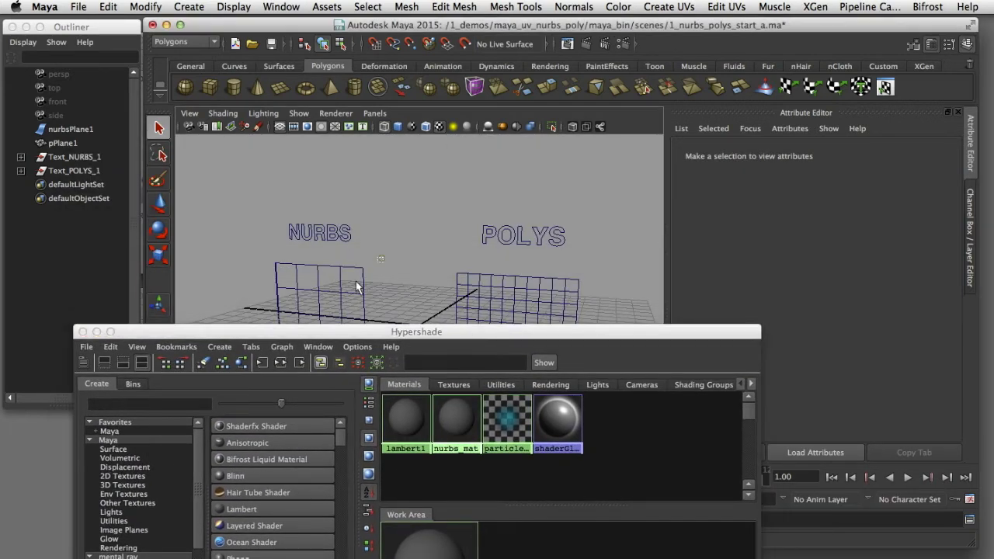
right_click(452, 424)
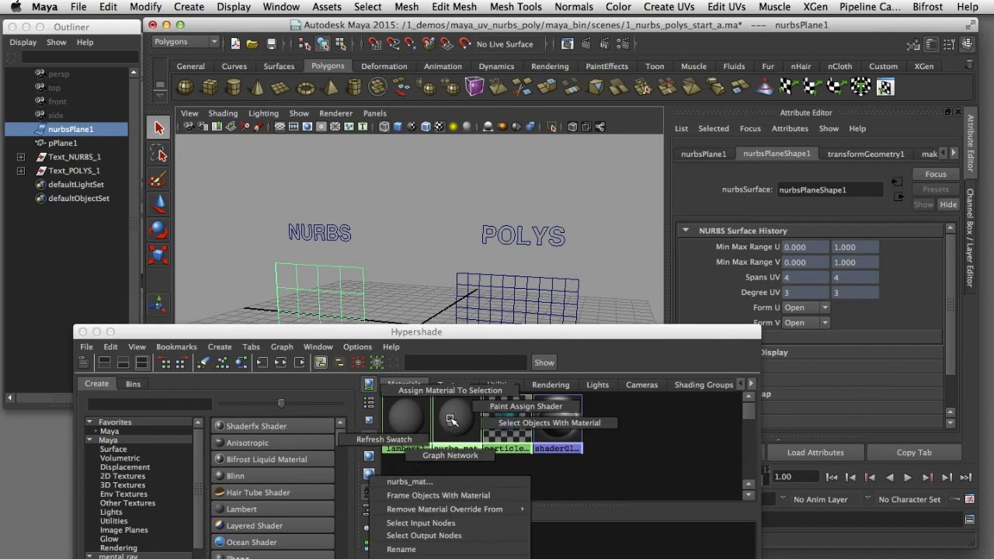
left_click(449, 391)
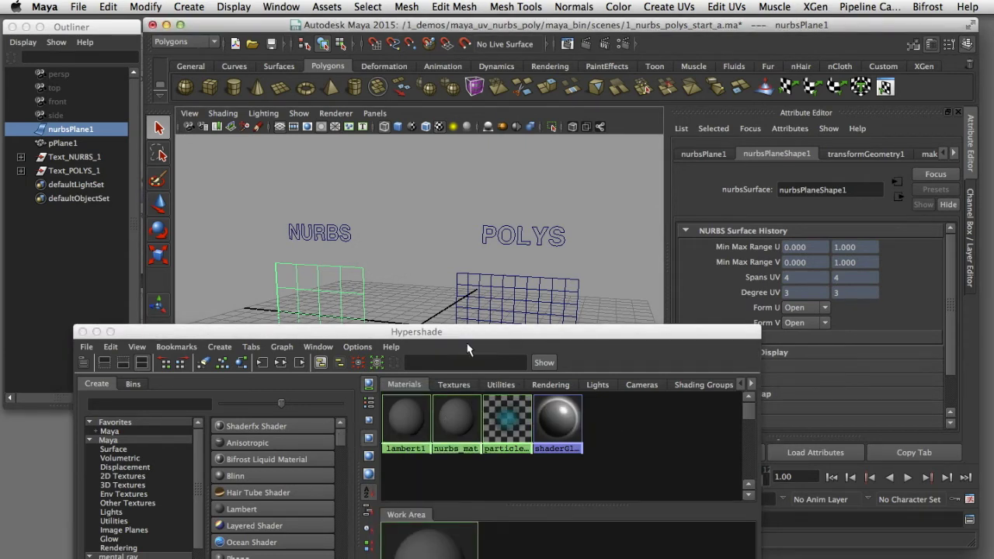
Connect a File texture to the Color attribute of the nurbs_mat material
left_click(464, 416)
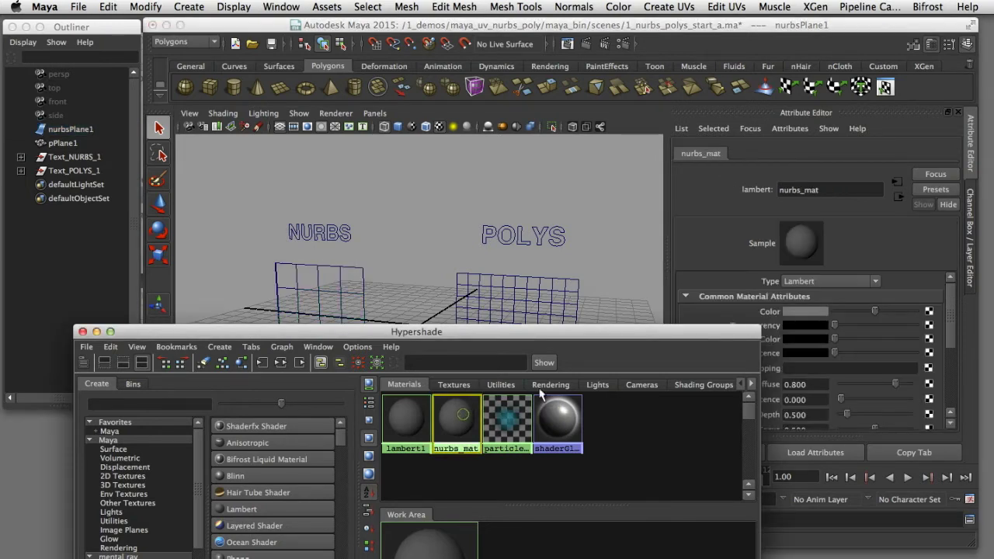
left_click_drag(618, 333, 486, 337)
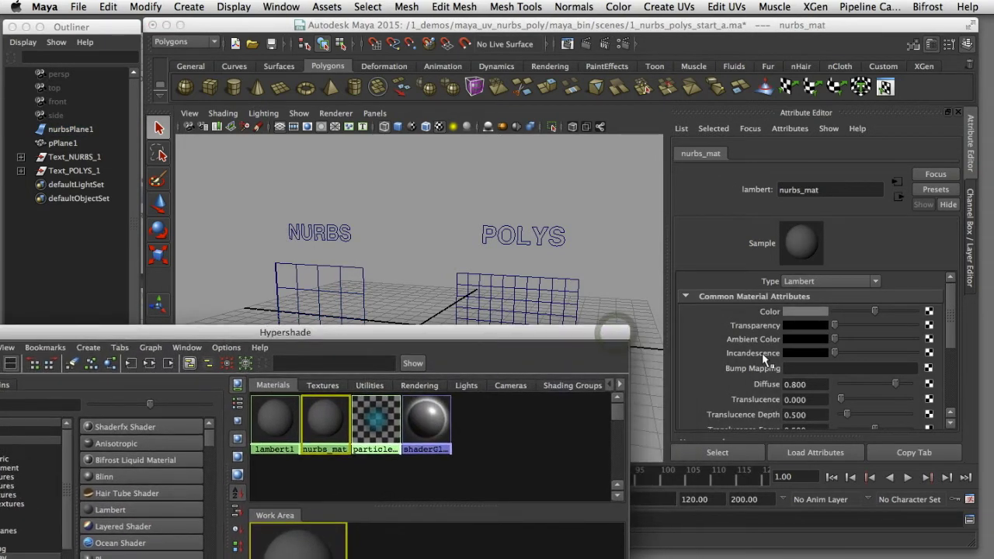
left_click(930, 312)
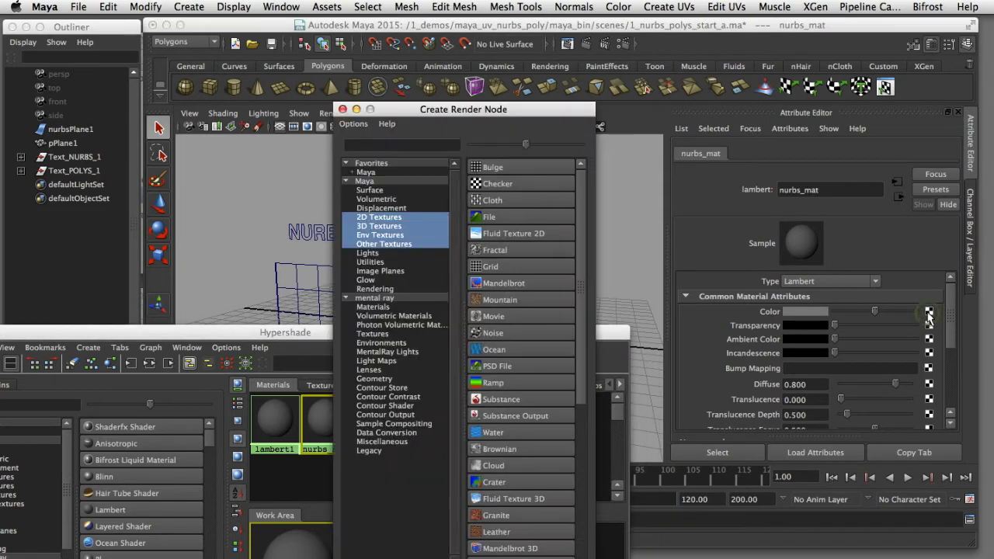
left_click(500, 218)
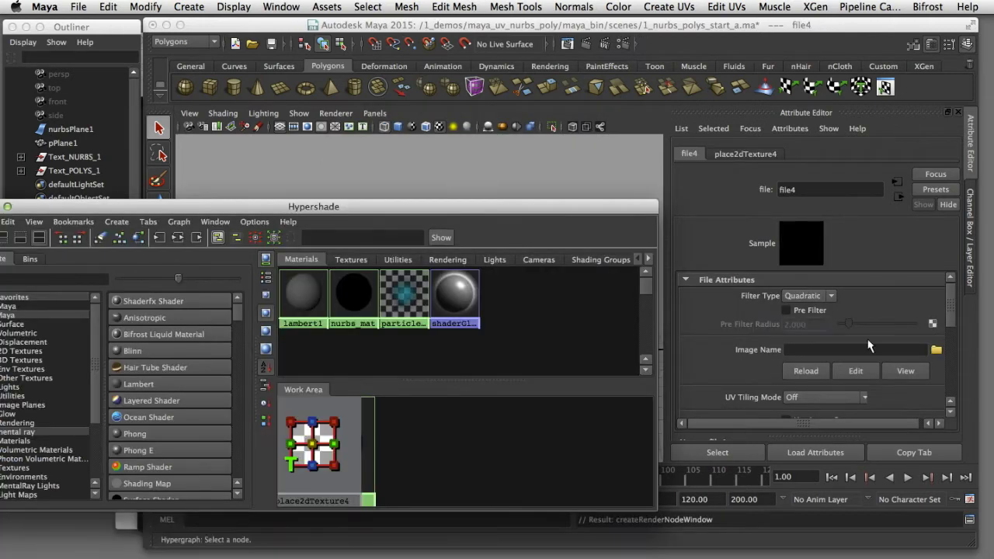
Load duber_uv_map_reference.png from sourceimages into the File texture, glancing at the map's source page in Safari before opening the image
left_click(936, 351)
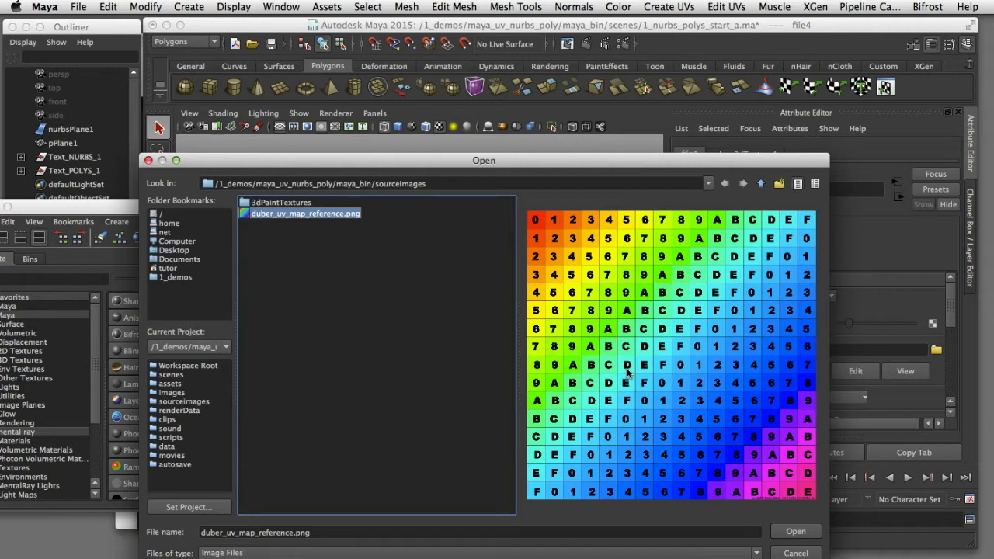
key("super+Tab")
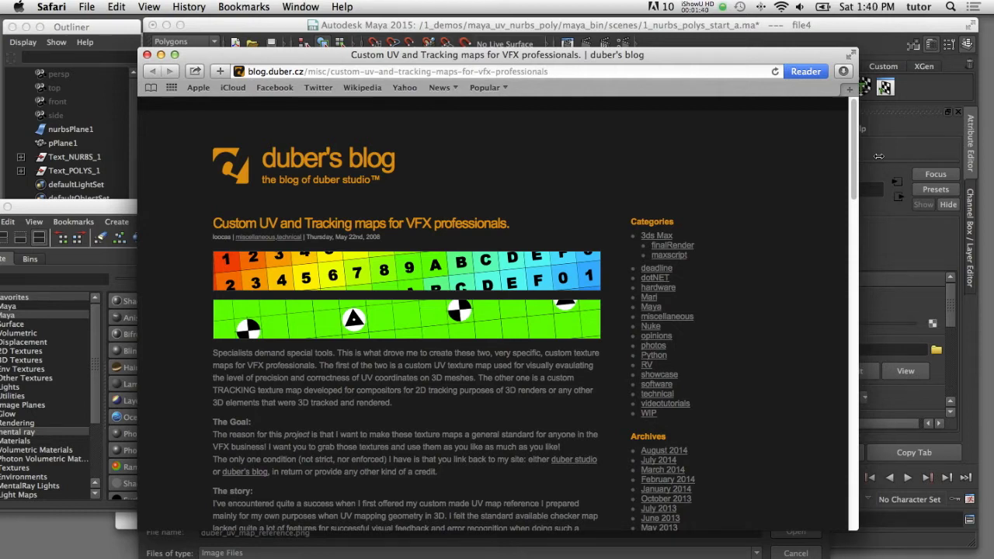
key("super+Tab")
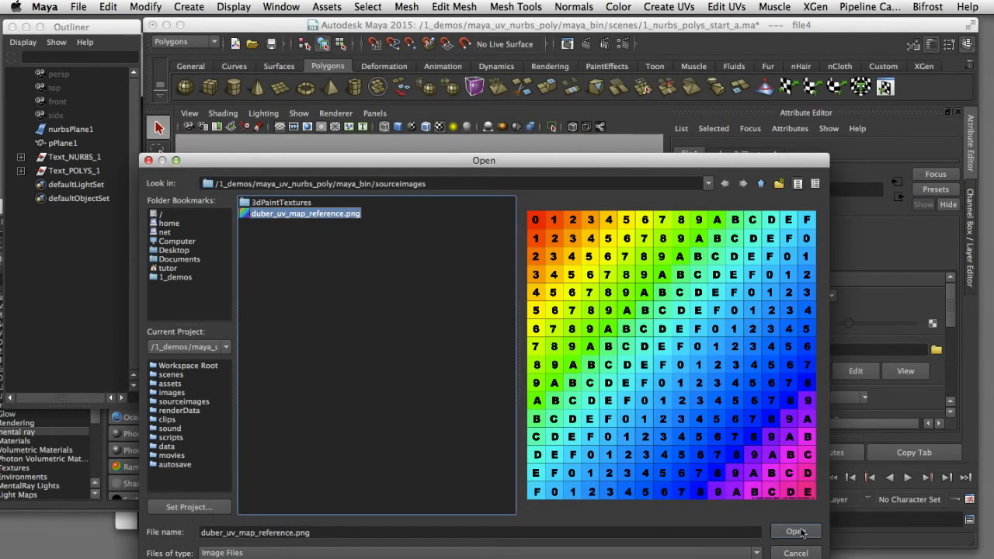
left_click(801, 532)
Graph the input and output connections of nurbs_mat in Hypershade and enlarge the work area to show the whole network
left_click_drag(508, 212, 630, 198)
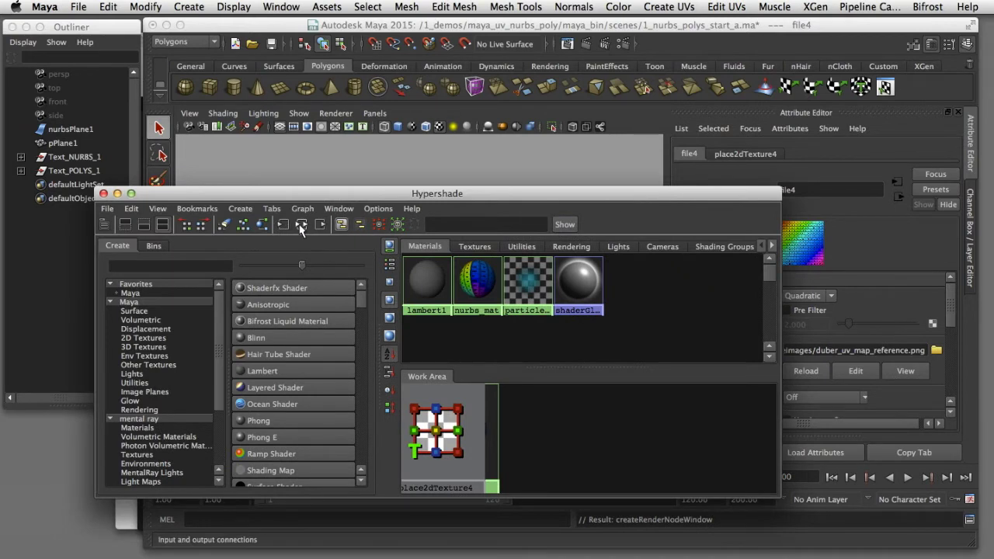
left_click(475, 289)
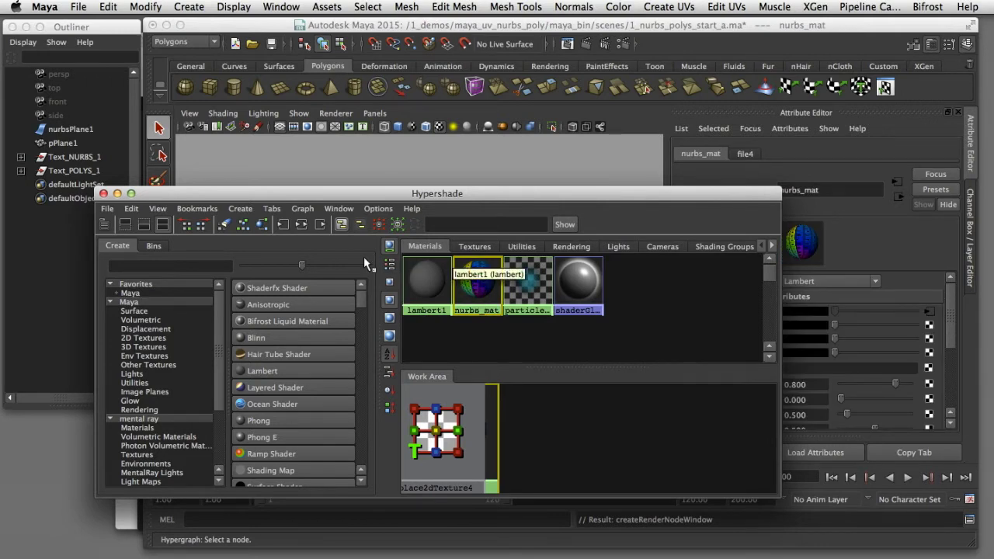
left_click(301, 225)
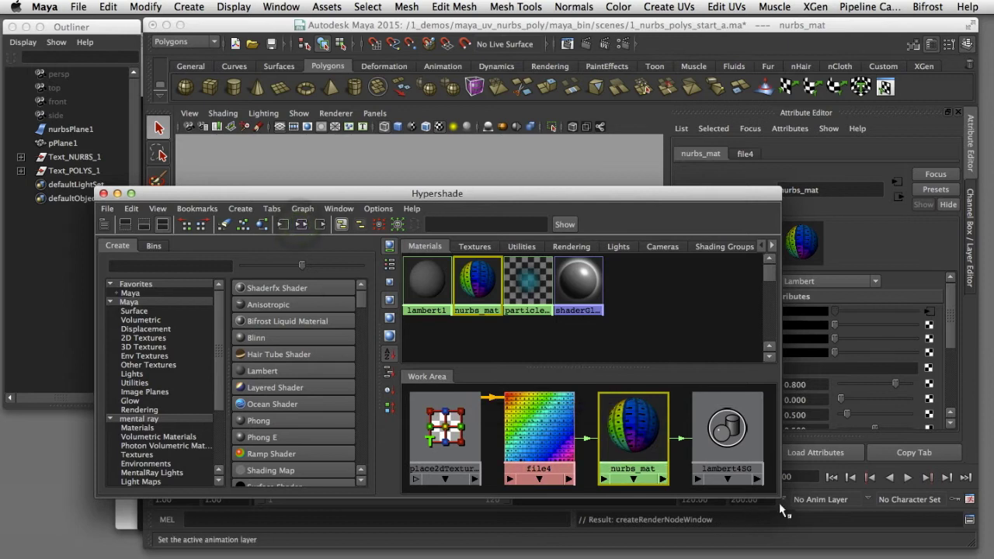
left_click_drag(780, 496, 814, 538)
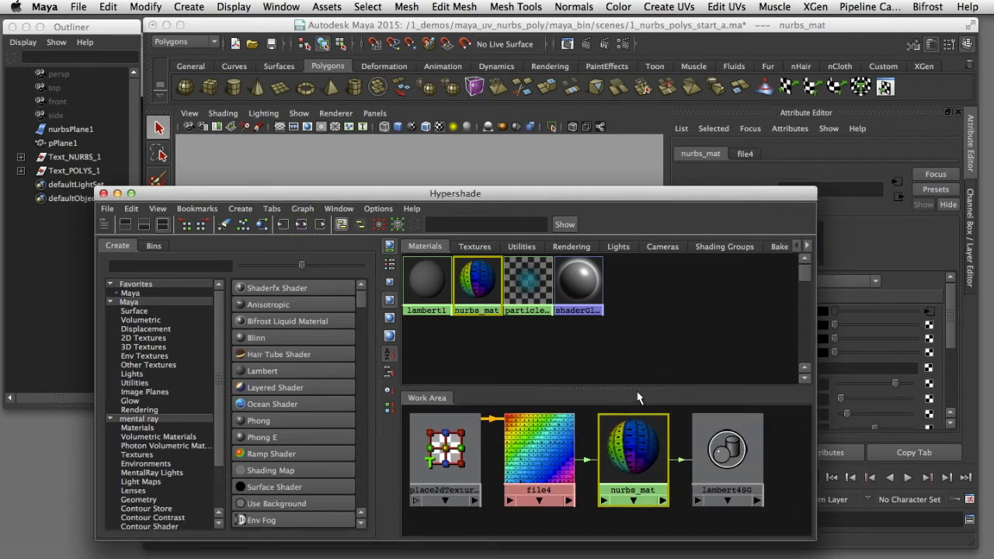
left_click_drag(630, 388, 630, 370)
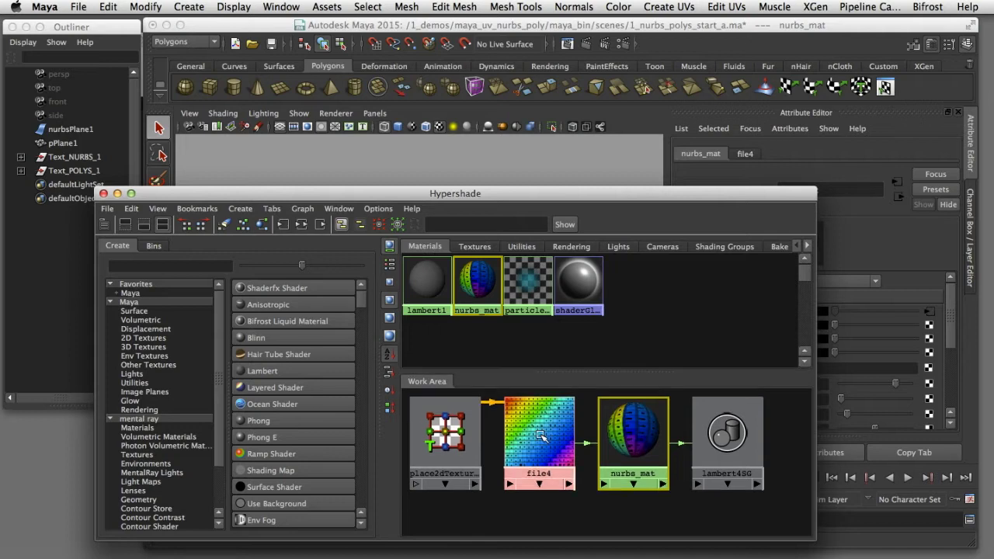
Move the Hypershade window out of the way of the perspective view and clear the selection
left_click(578, 194)
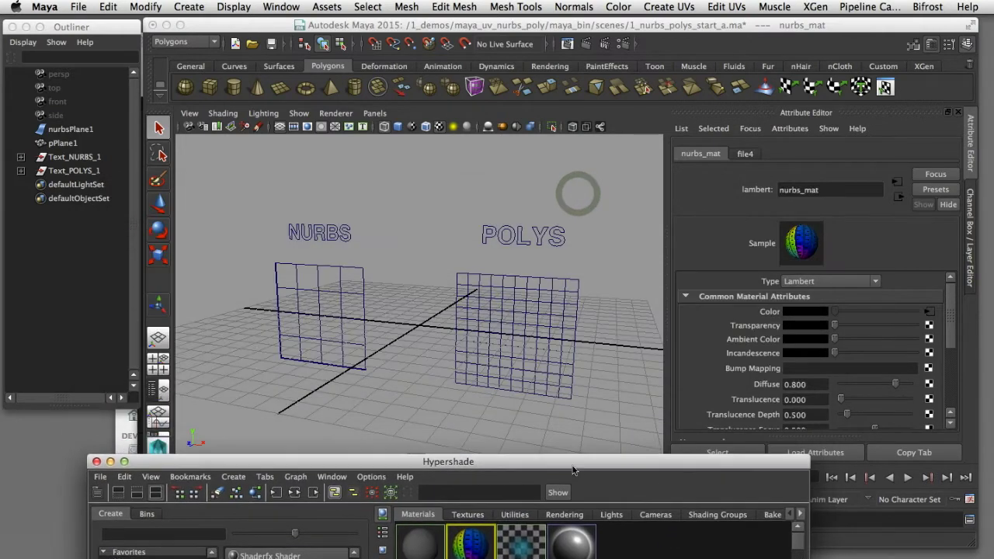
left_click_drag(575, 401, 588, 554)
left_click(436, 250)
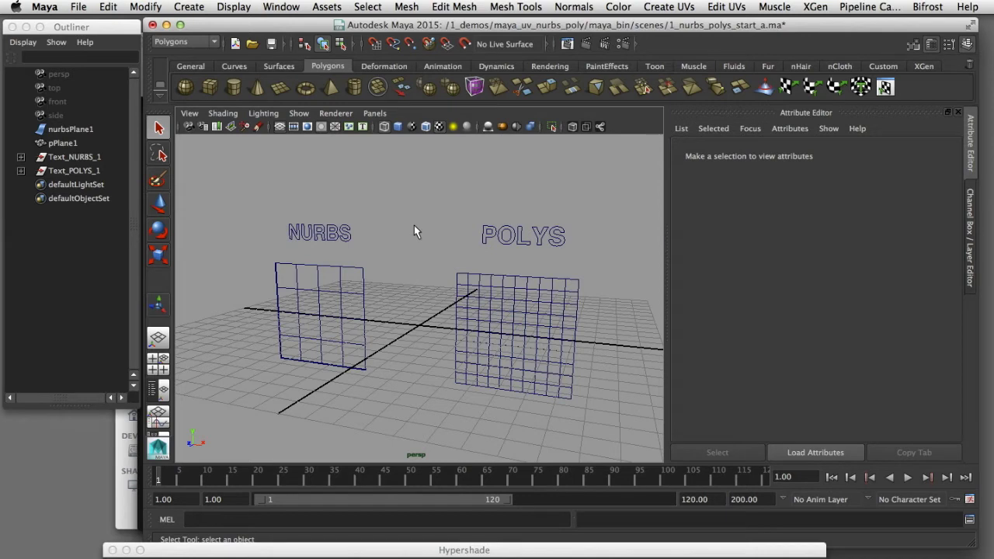
Display the scene smooth shaded with textures and bring the NURBS plane closer in the perspective view
key("5")
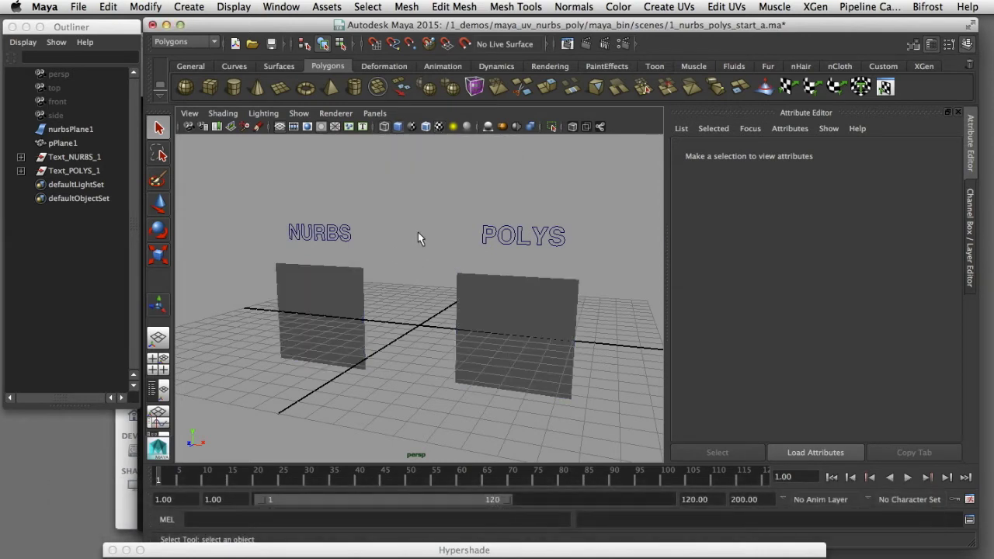
key("6")
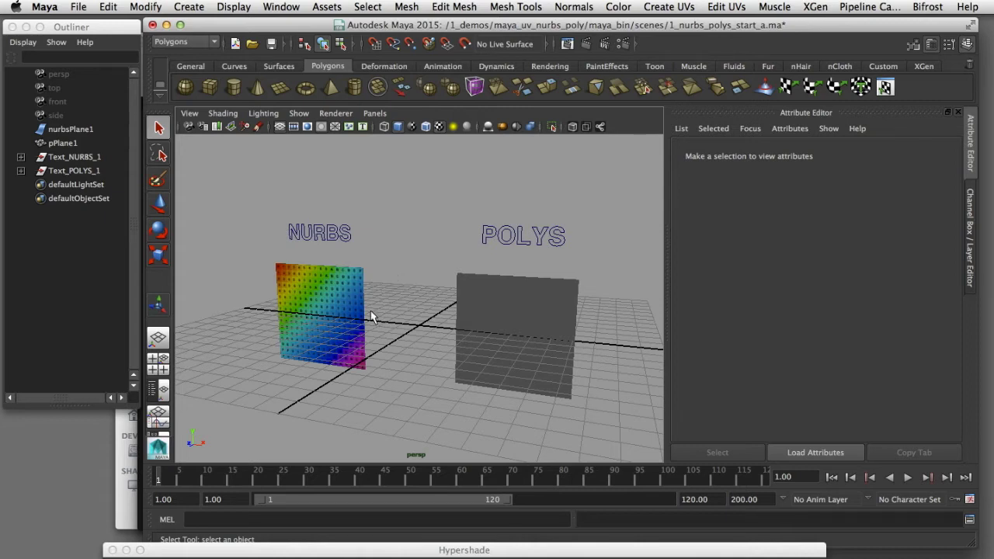
mouse_move(371, 316)
left_mouse_down("alt")
mouse_move(508, 311)
mouse_move(374, 304)
left_mouse_up("alt")
middle_click_drag(375, 304, 541, 279, "alt")
Open the 2D placement attributes of the place2dTexture4 node from the nurbs_mat network, keeping the NURBS plane in sight
left_click_drag(526, 550, 513, 406)
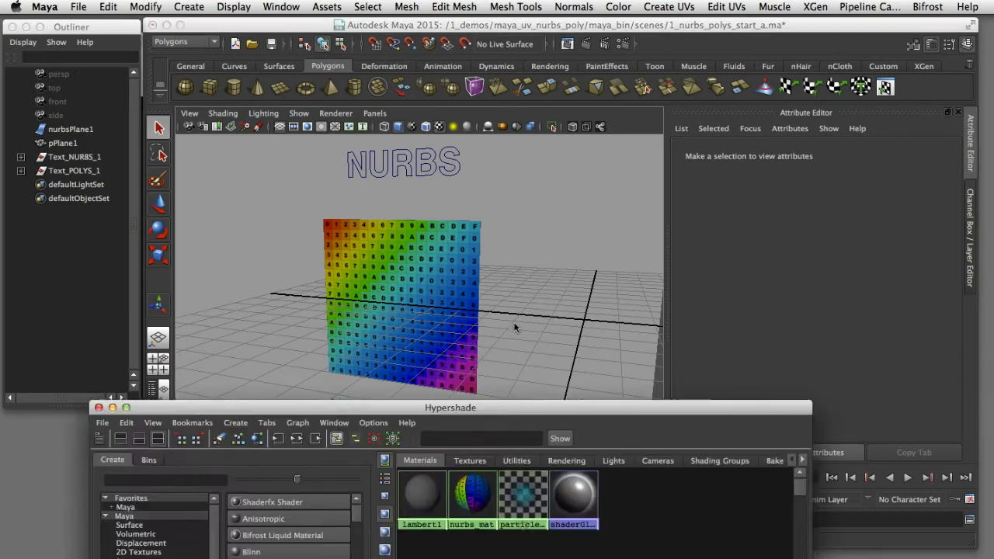
left_click_drag(514, 326, 507, 212)
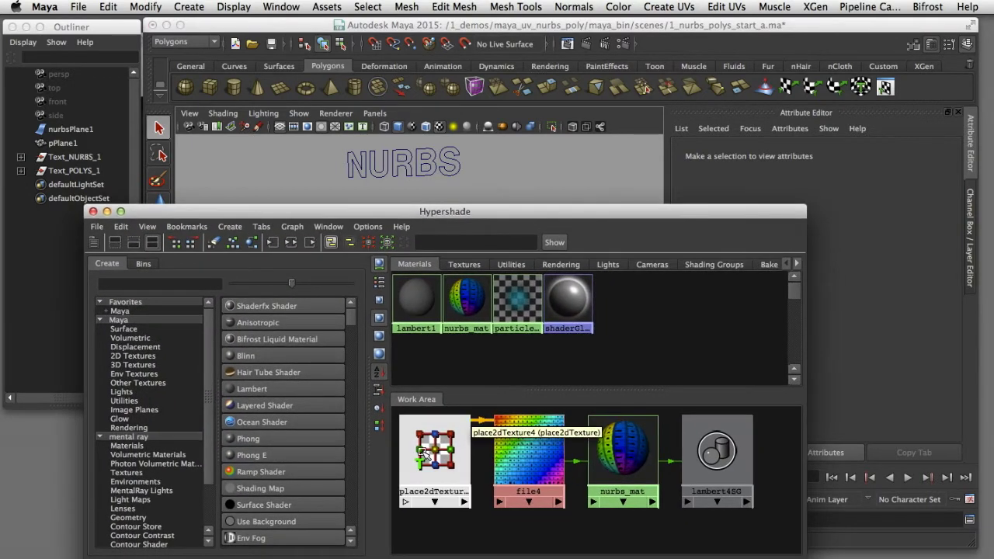
left_click(424, 453)
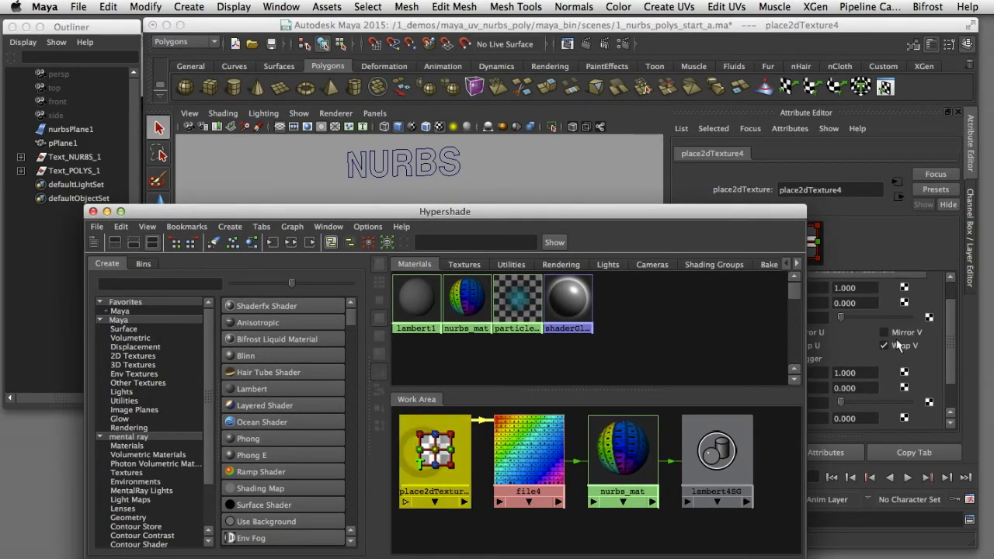
left_click_drag(764, 212, 694, 509)
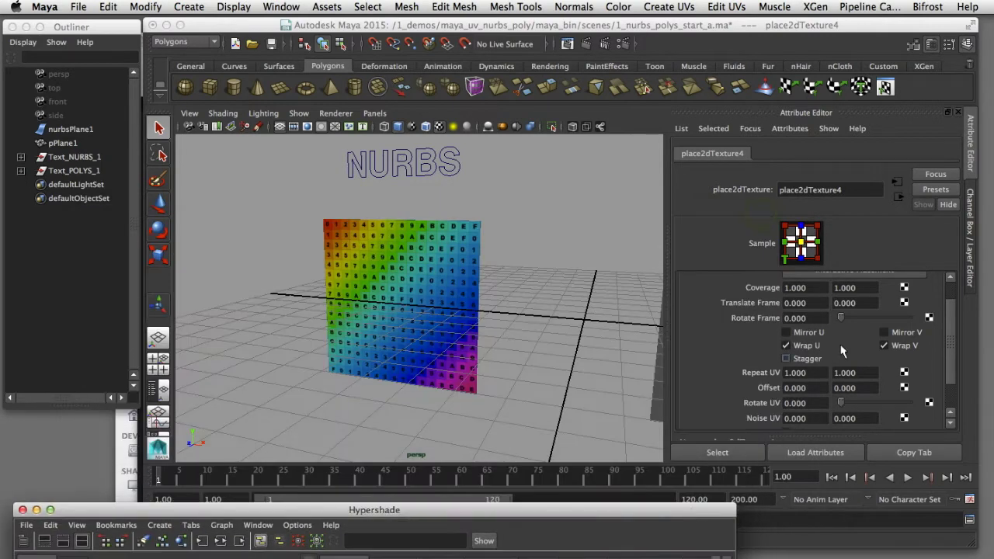
left_click_drag(947, 349, 943, 314)
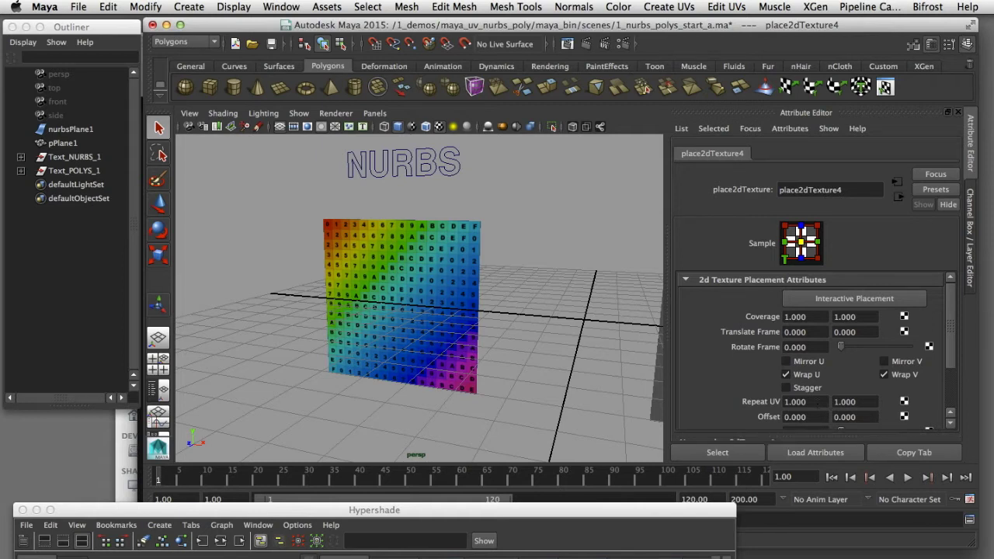
Try a Repeat UV of 2.1 in U on the texture placement and restore it to 1
left_click_drag(805, 401, 847, 401, "ctrl")
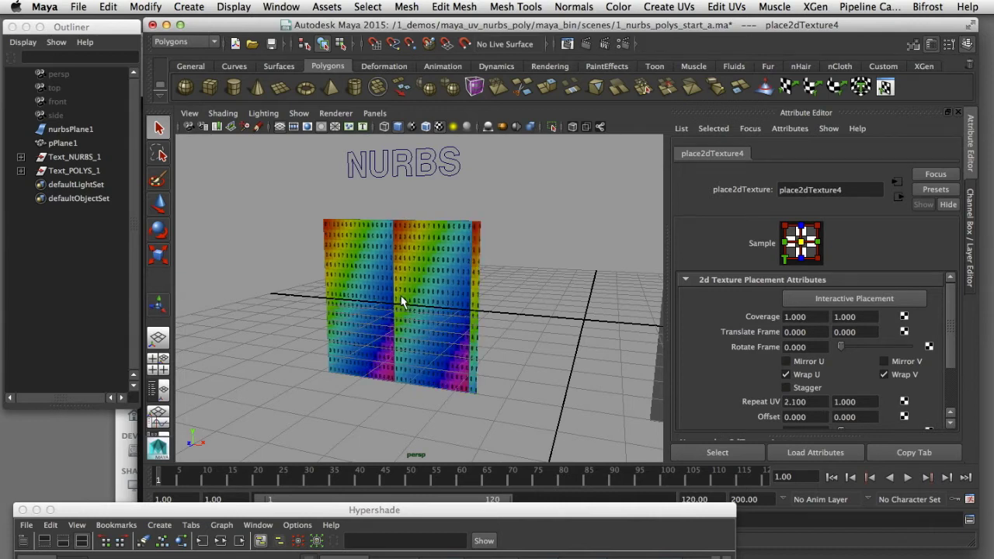
left_click(800, 402)
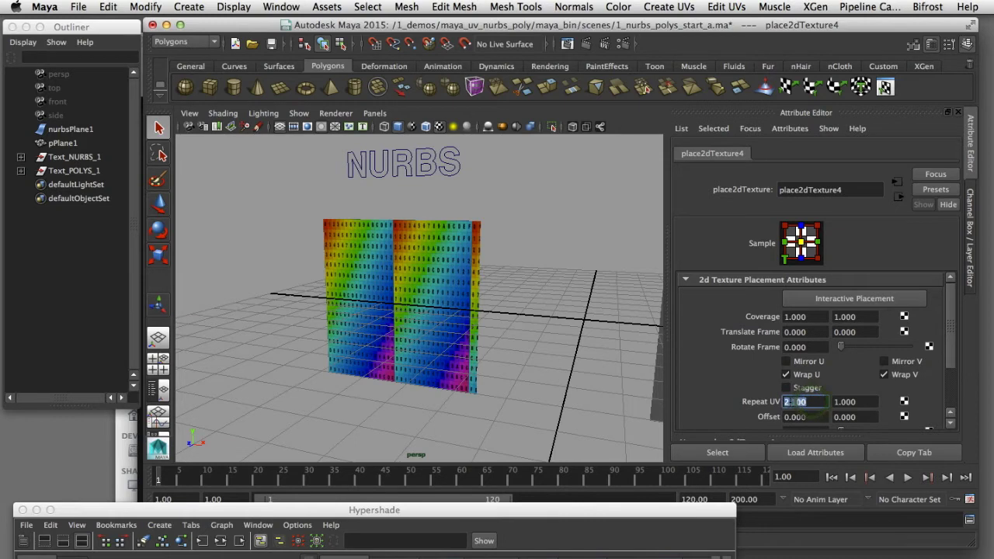
type("1")
key("Return")
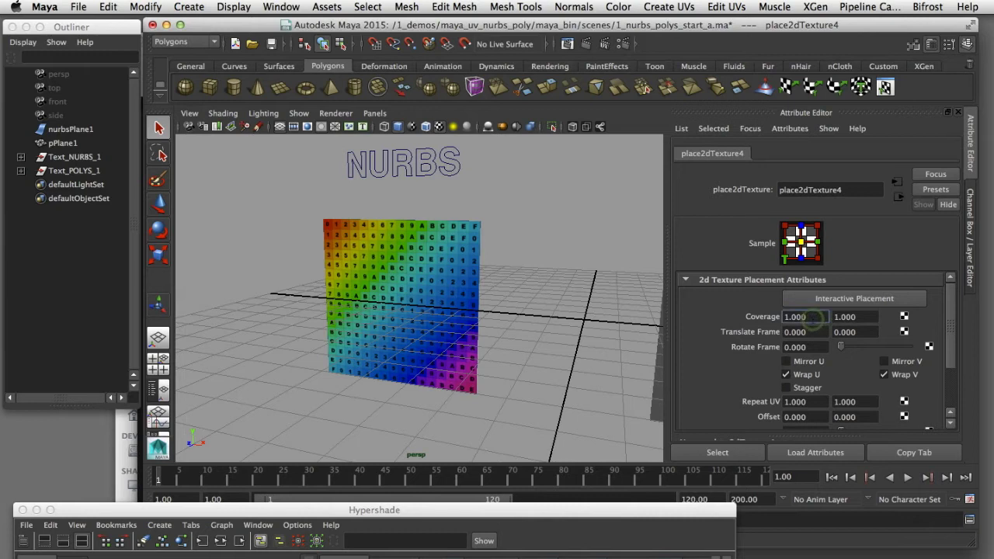
Try U Coverage values of 0.5 and 0 on the texture placement, restoring 1 after each test
left_click_drag(800, 317, 779, 317, "ctrl")
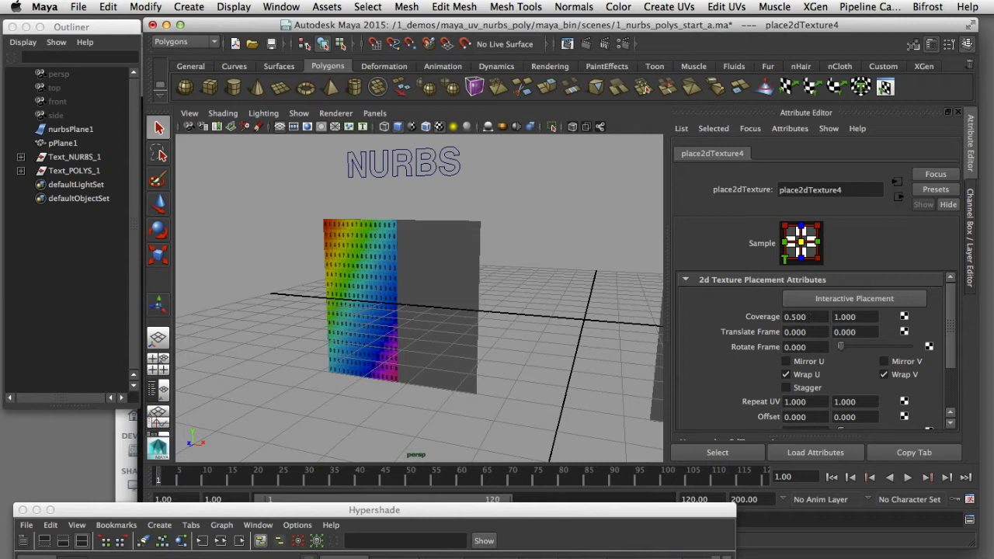
double_click(796, 317)
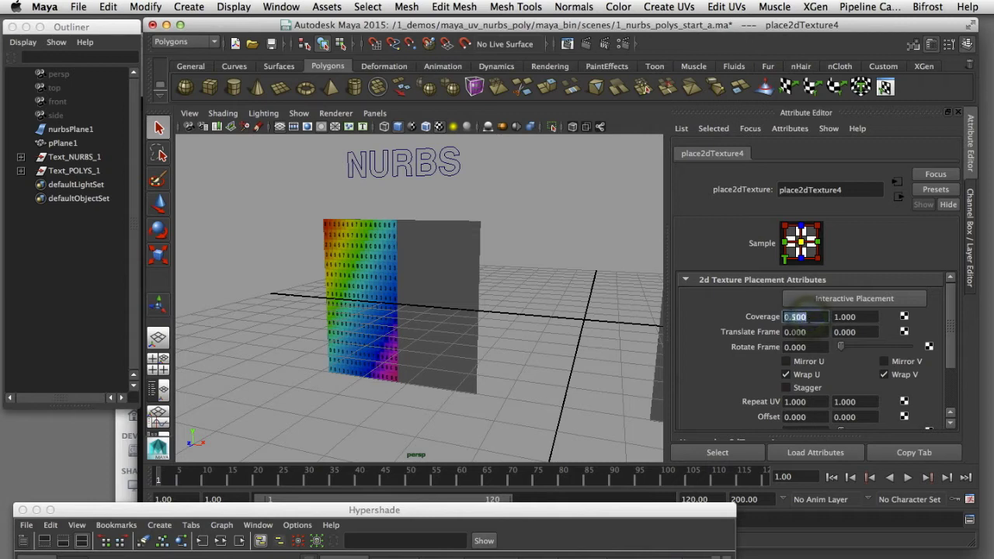
type("1")
key("Return")
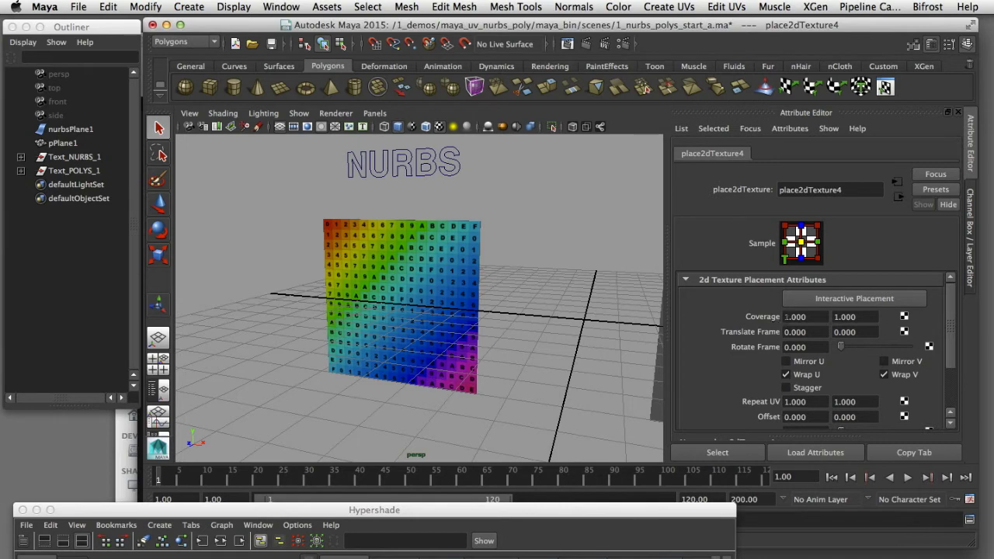
type("0")
key("Return")
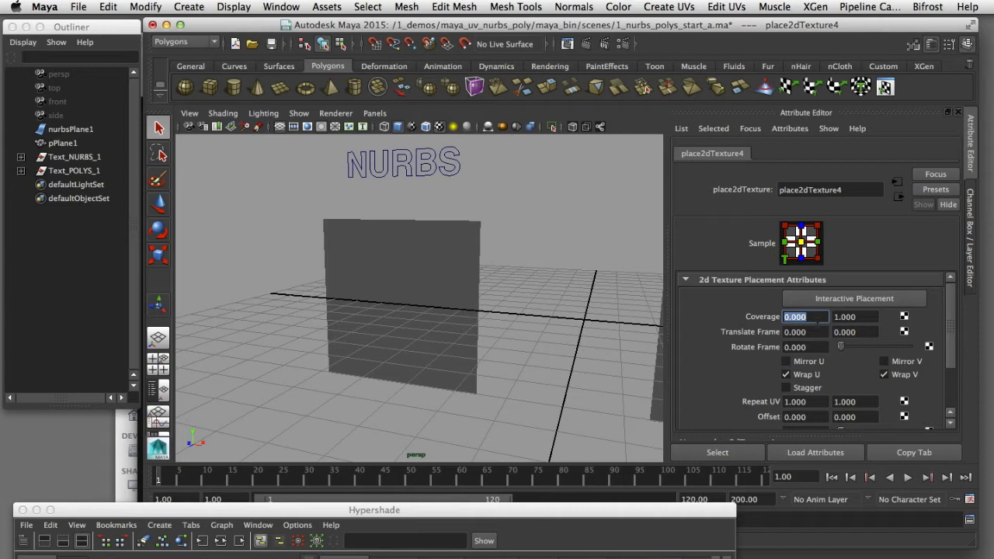
type("1")
key("Return")
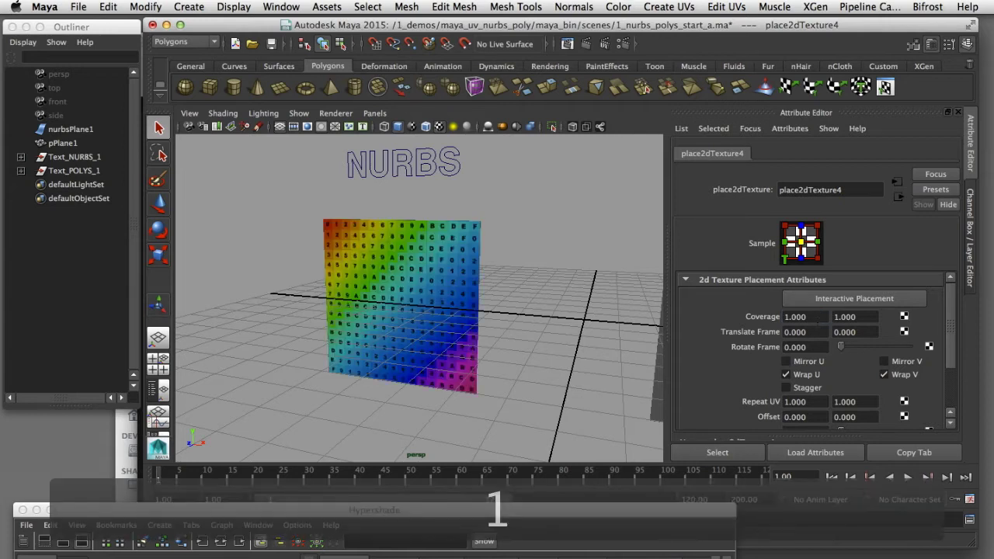
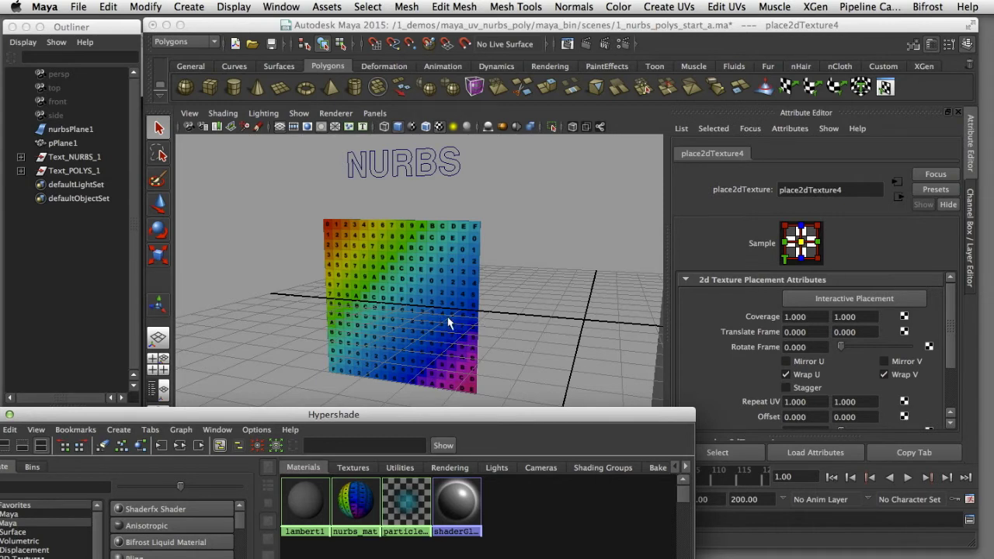
Select the third column of control vertices (cv[2][0:6]) on the NURBS plane and move it sideways toward the plane's centre
left_click_drag(506, 277, 467, 276)
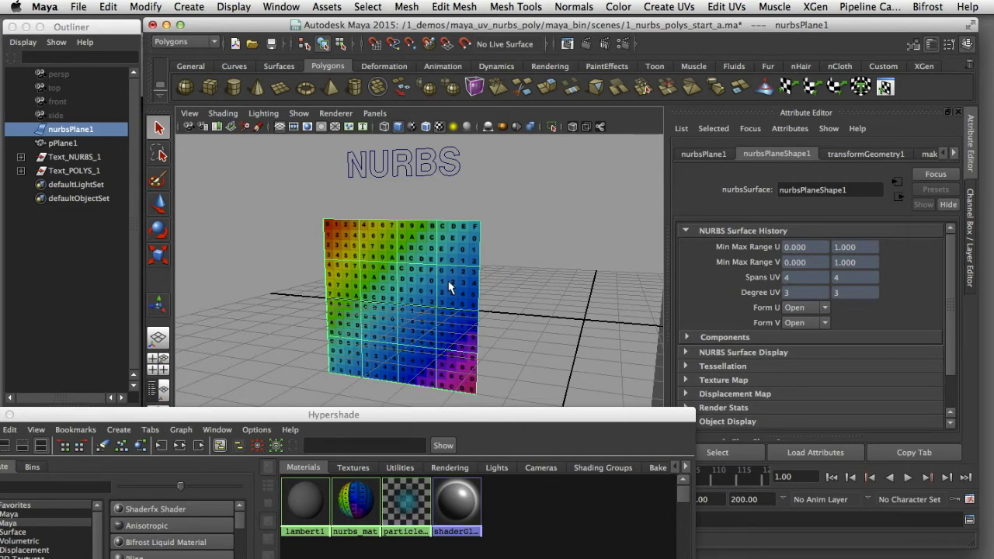
left_click(566, 255)
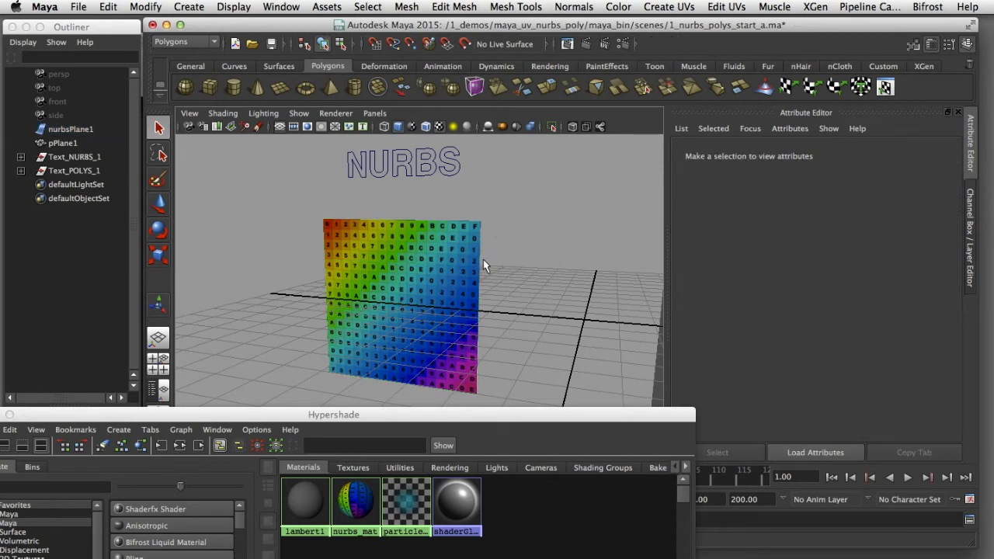
left_click(461, 268)
right_click_drag(436, 259, 361, 257)
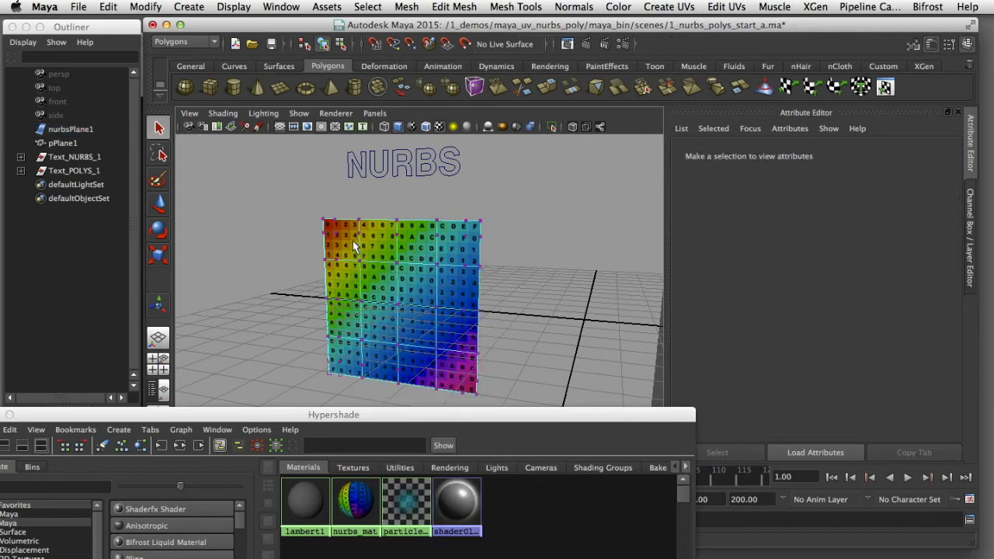
left_click_drag(342, 215, 376, 381)
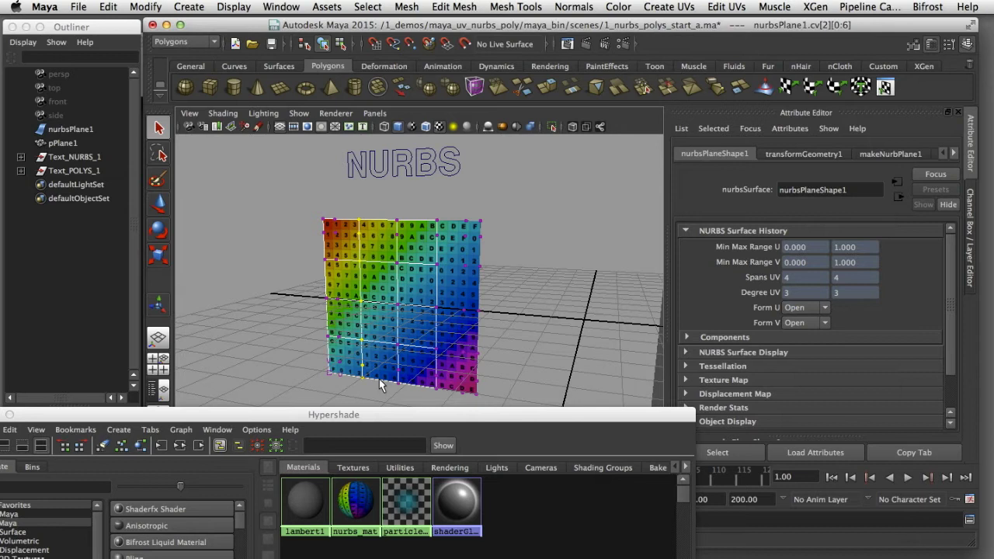
key("w")
left_click_drag(427, 310, 444, 326)
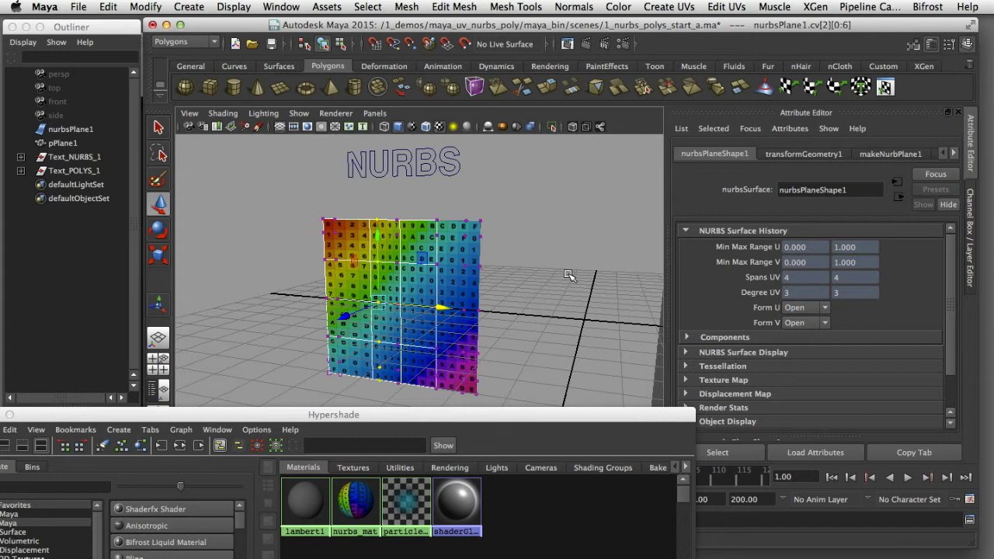
left_click_drag(442, 310, 461, 314)
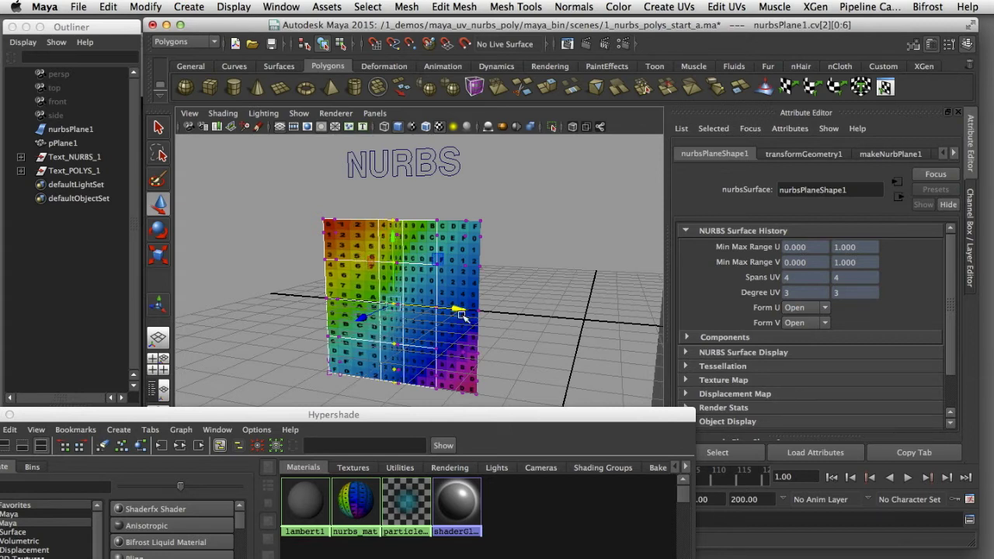
mouse_move(461, 313)
left_mouse_down()
mouse_move(450, 315)
mouse_move(481, 318)
mouse_move(466, 320)
mouse_move(485, 330)
mouse_move(394, 318)
mouse_move(458, 328)
left_mouse_up()
left_click(512, 199)
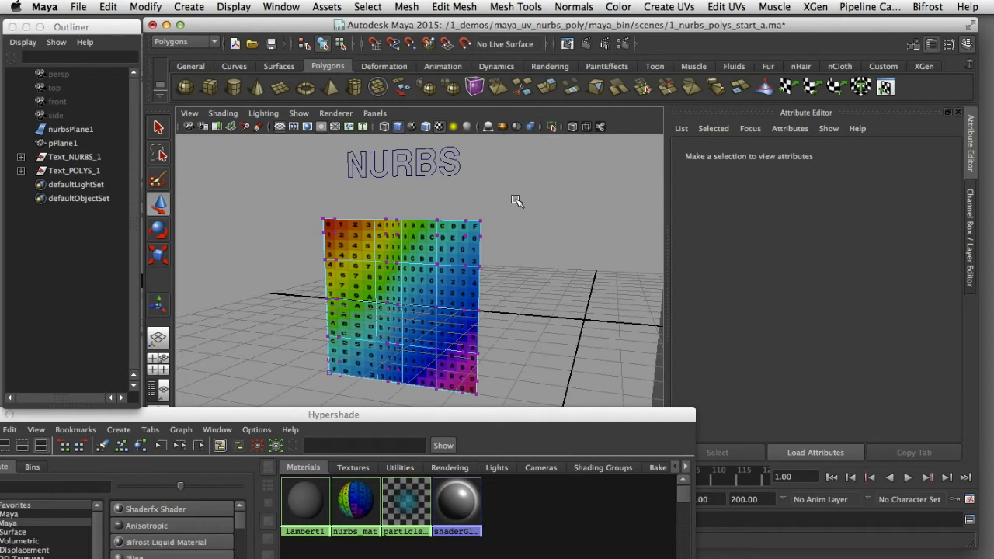
Render the current frame with Maya Software to check the texture on the edited NURBS plane, and close the render
left_click(512, 200)
left_click(586, 44)
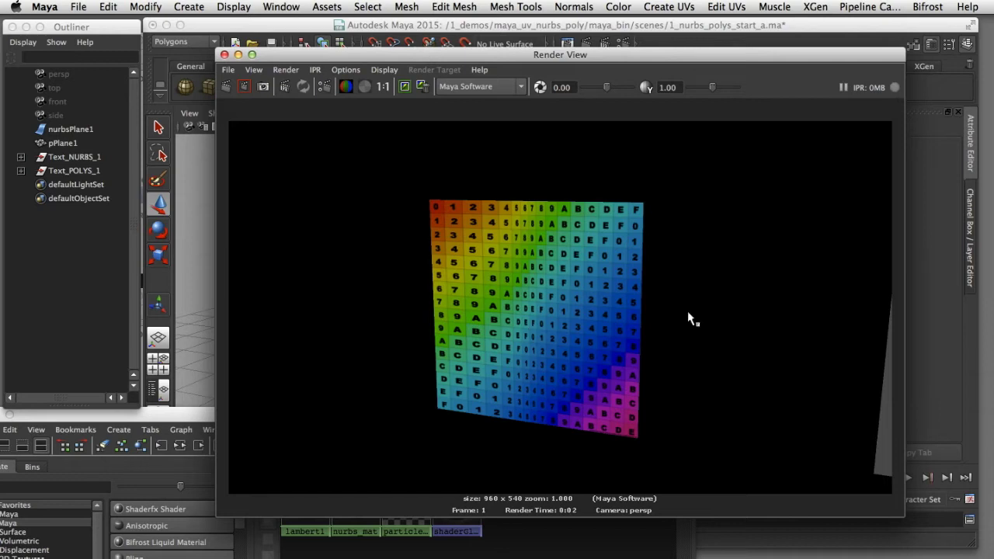
left_click(225, 55)
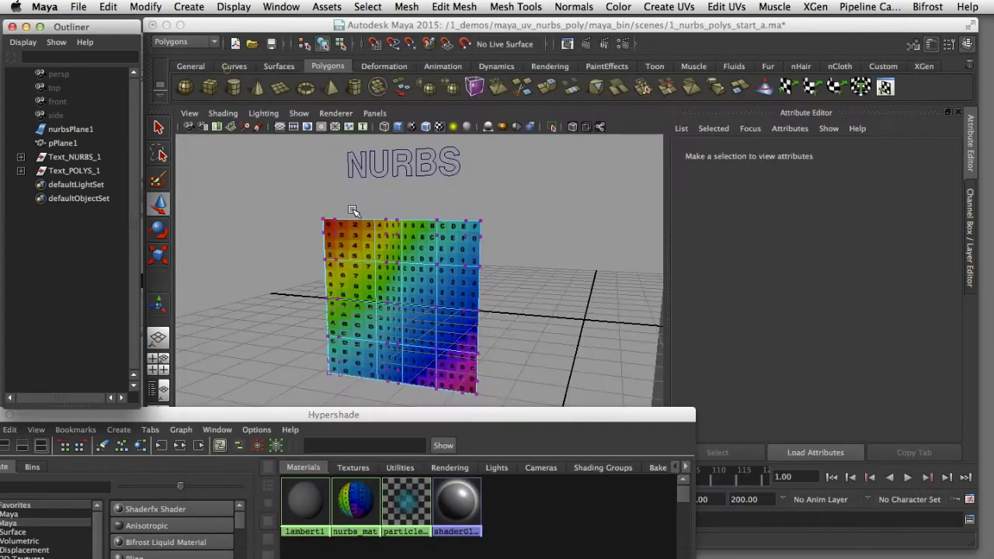
Return the NURBS plane to object mode and enable Fix Texture Warp in its shape's Texture Map attributes
left_click_drag(498, 203, 466, 233)
right_click_drag(466, 233, 519, 203)
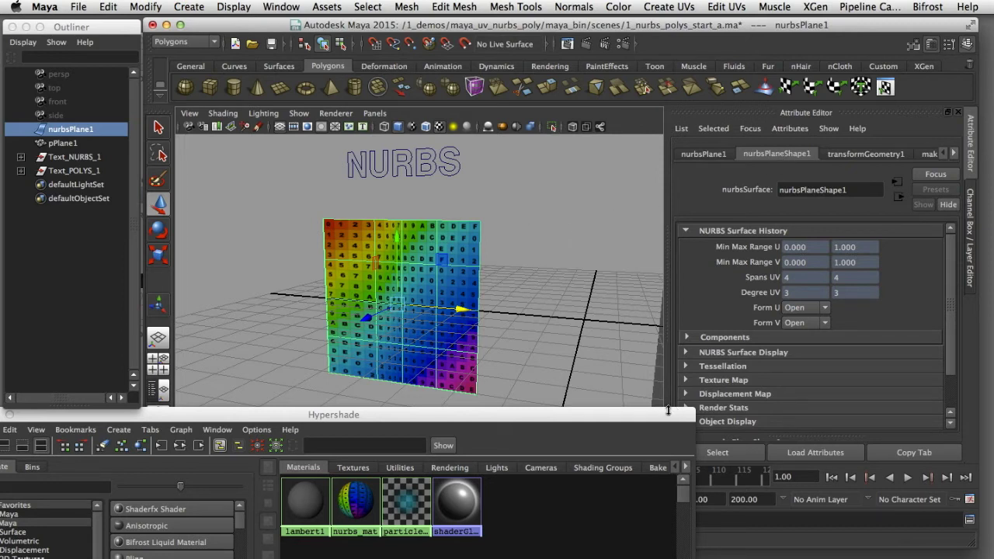
left_click_drag(670, 412, 605, 427)
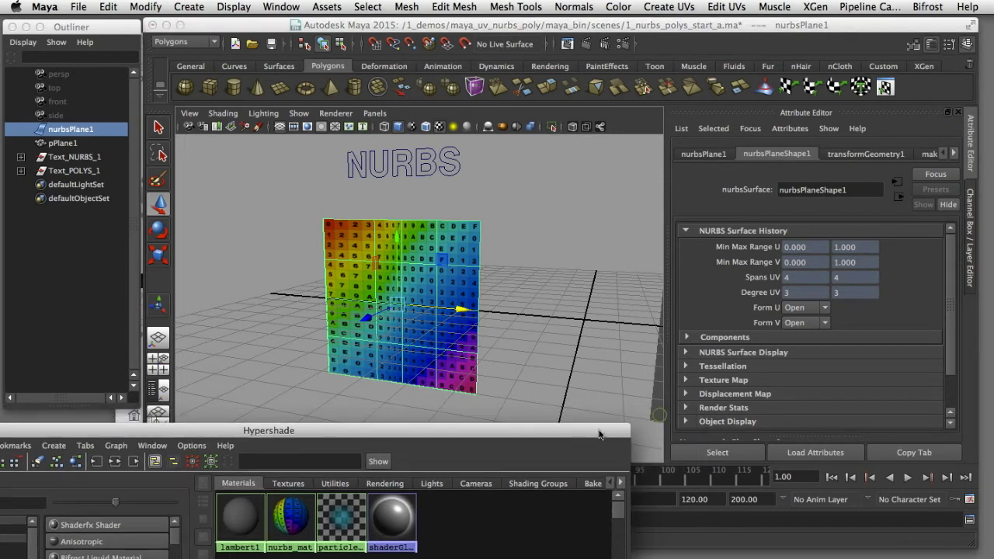
left_click(951, 304)
scroll(948, 327, "down", 3)
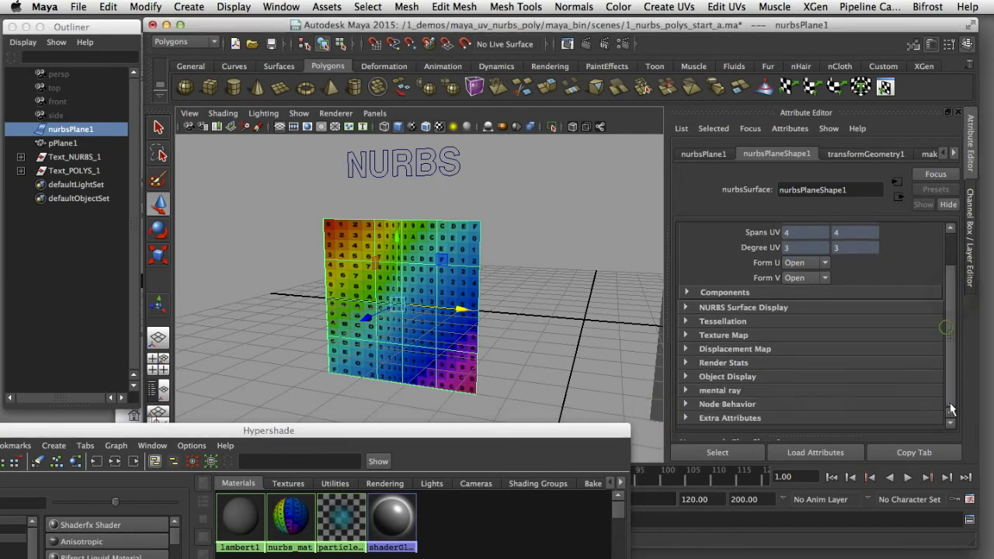
left_click(686, 335)
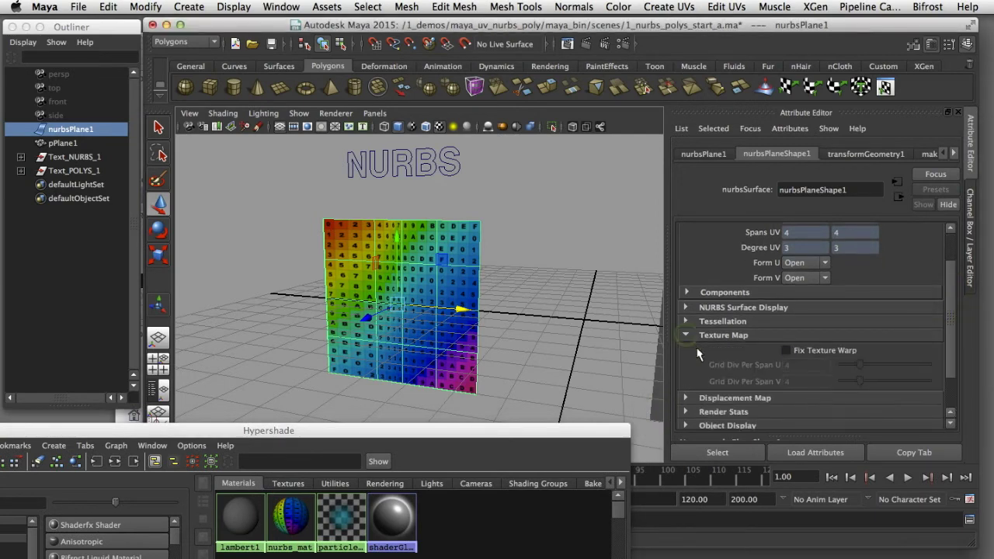
left_click(786, 351)
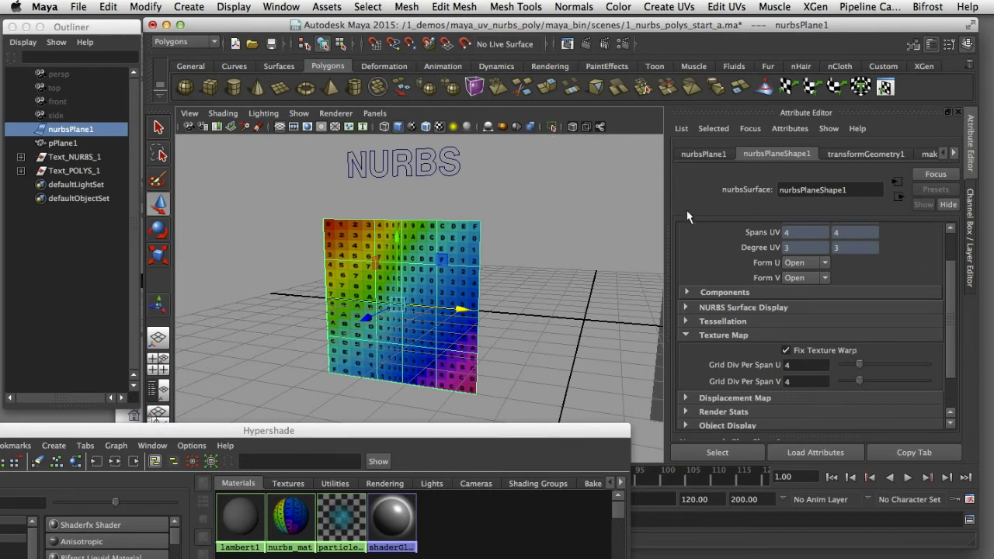
Render the frame again with Fix Texture Warp enabled and compare the result with the plane in the viewport
left_click(587, 44)
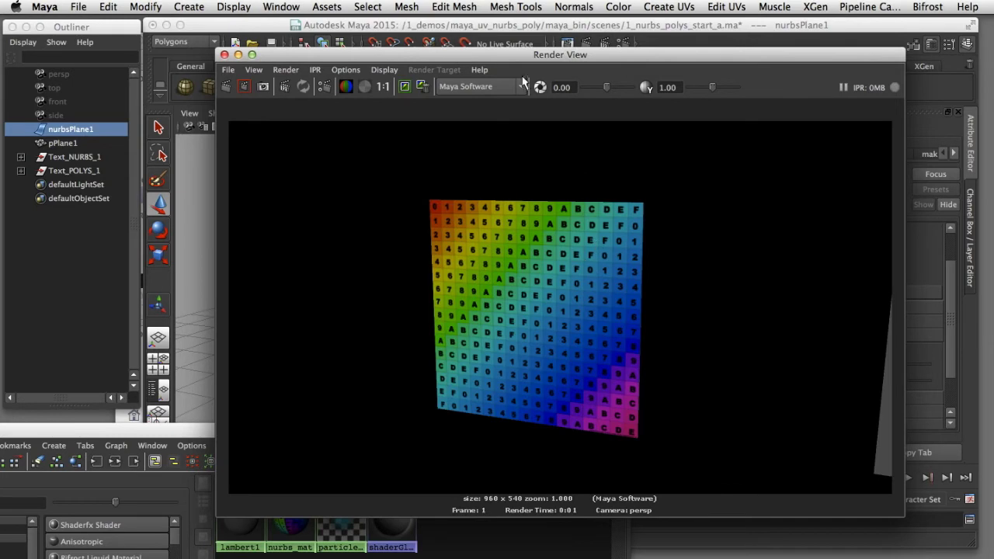
left_click_drag(506, 59, 714, 61)
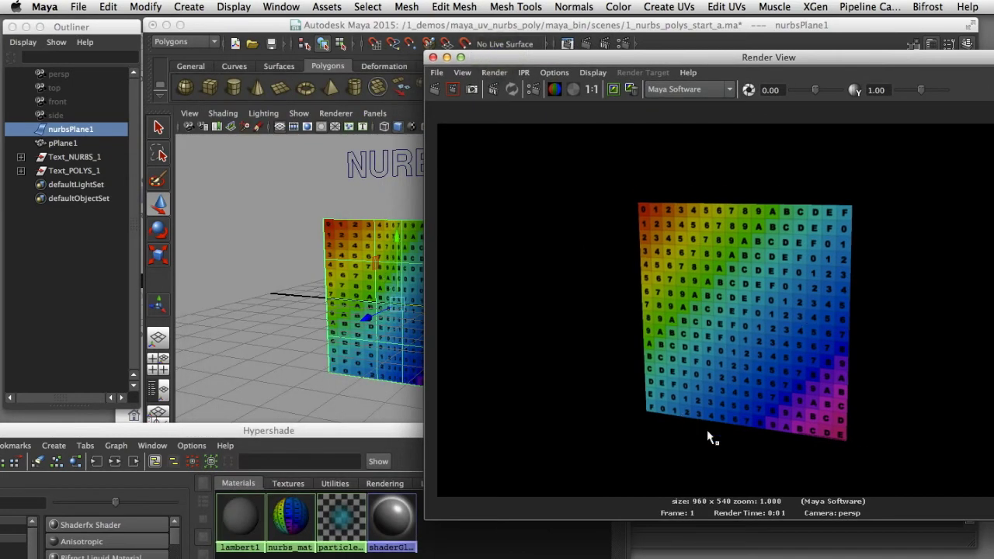
left_click_drag(830, 60, 665, 61)
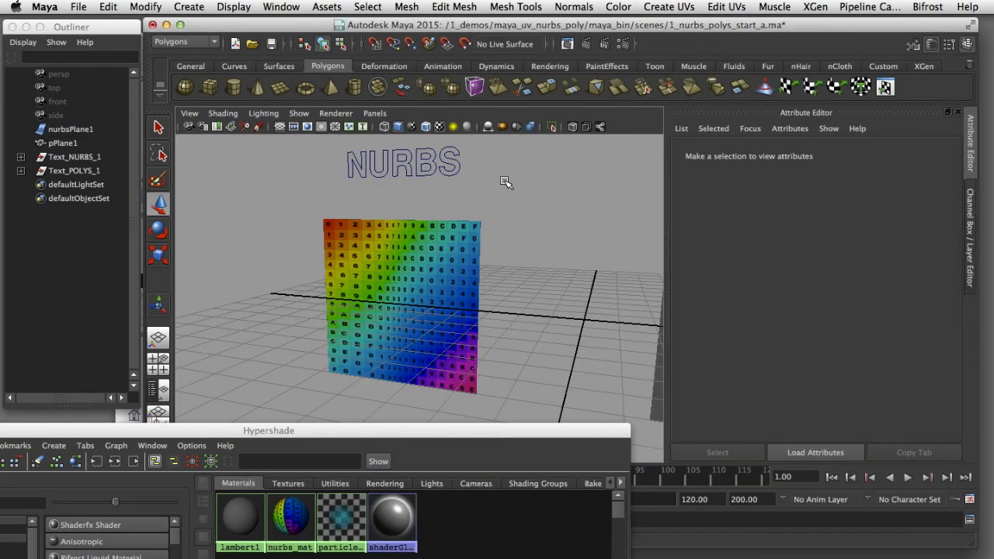
Reframe the perspective view to show both the NURBS plane and the polygon plane
middle_click_drag(572, 200, 308, 215, "alt")
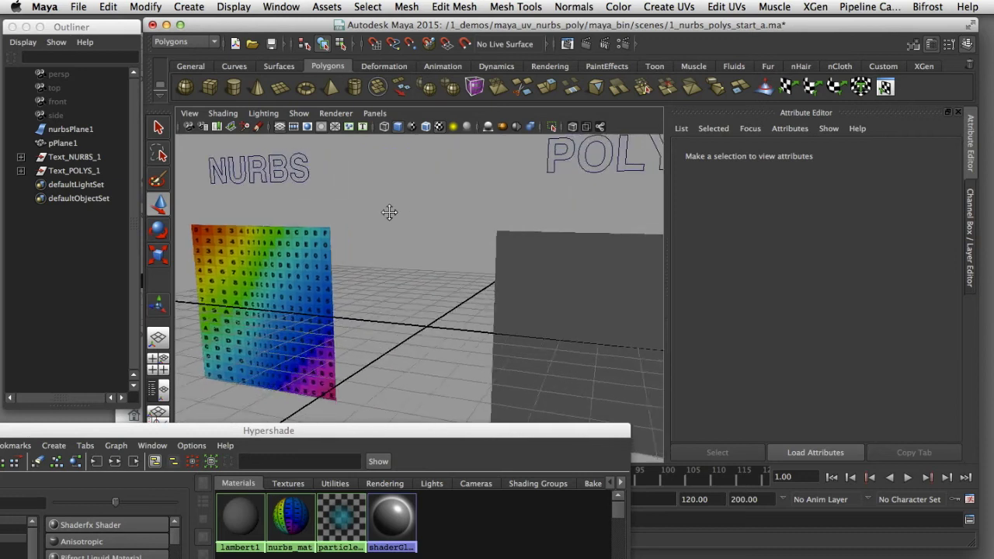
scroll(318, 213, "down", 3)
left_click_drag(334, 213, 333, 182, "alt")
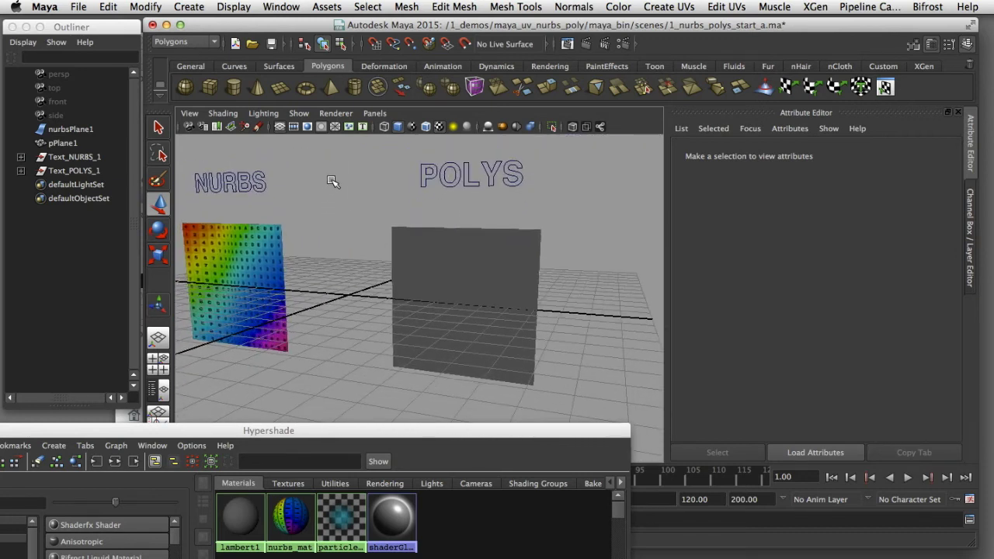
Create a new Lambert material in Hypershade and rename it poly_mat
left_click_drag(359, 434, 505, 214)
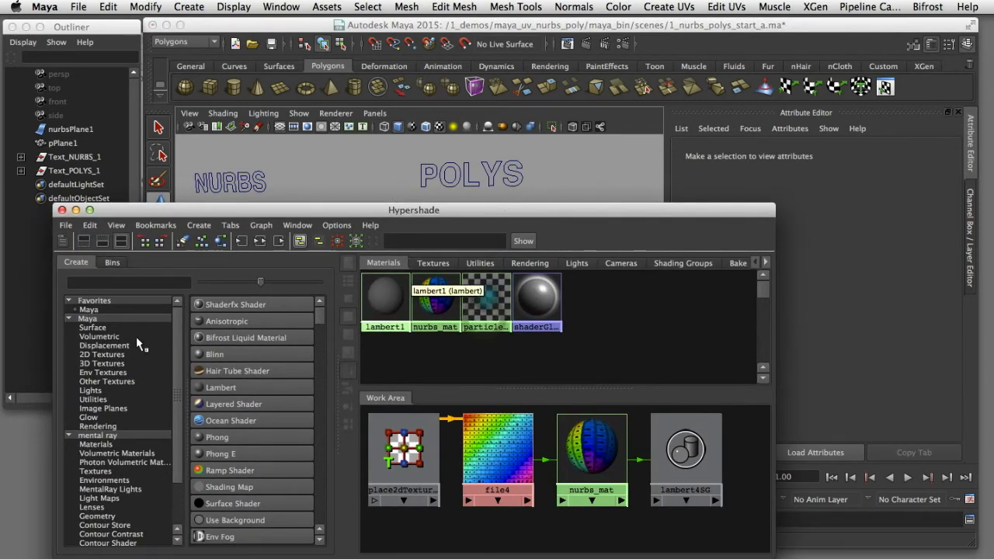
left_click(247, 386)
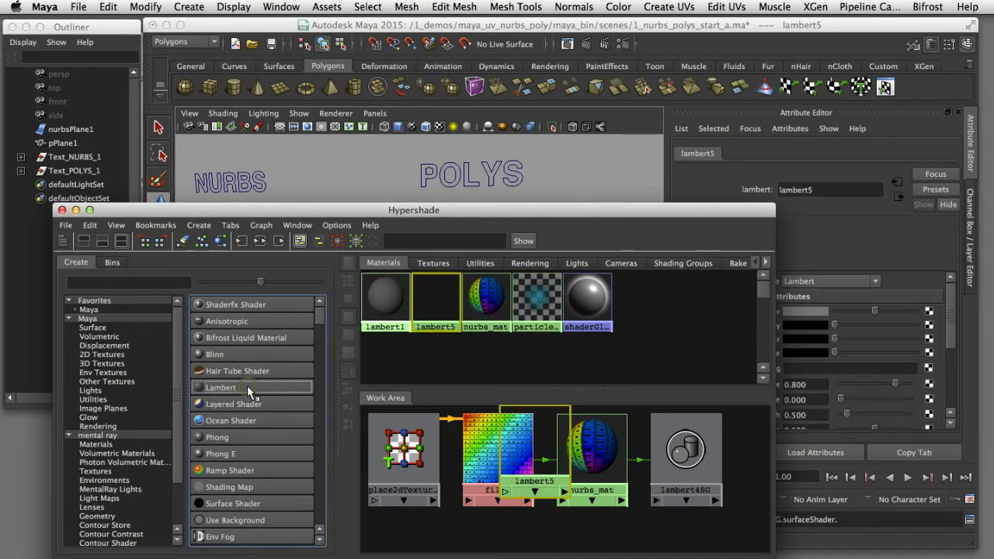
double_click(436, 325, "ctrl")
type("poly_mat")
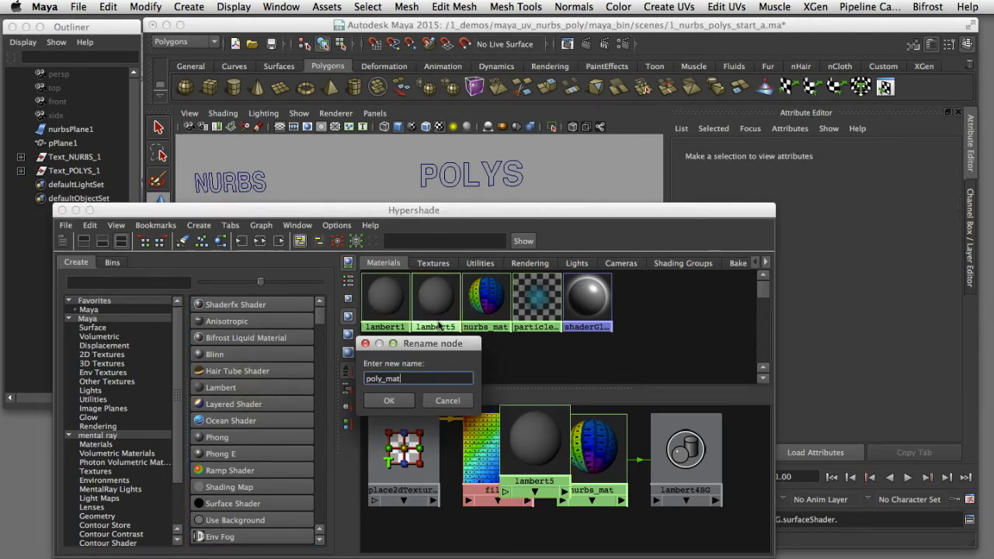
key("Return")
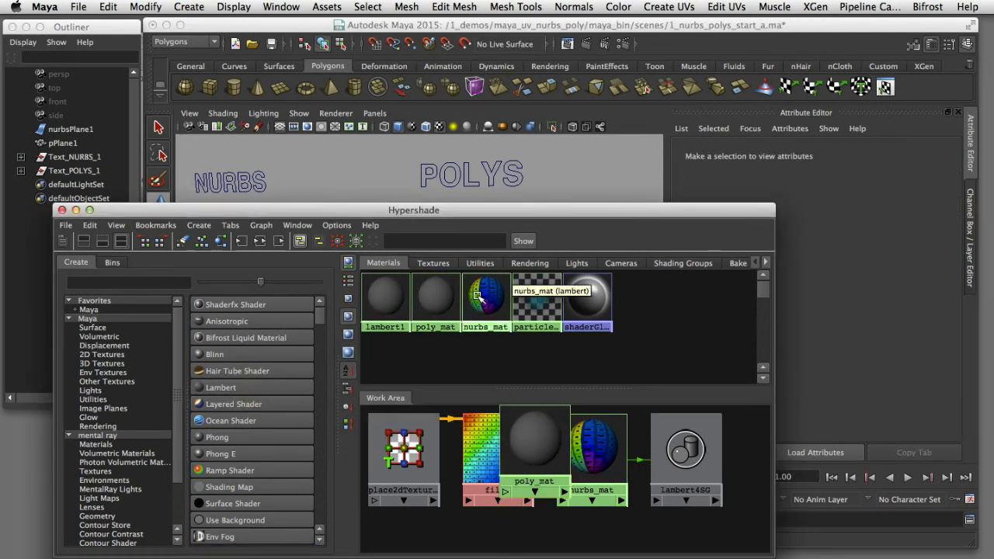
Assign the poly_mat material to the polygon plane
left_click_drag(514, 213, 518, 266)
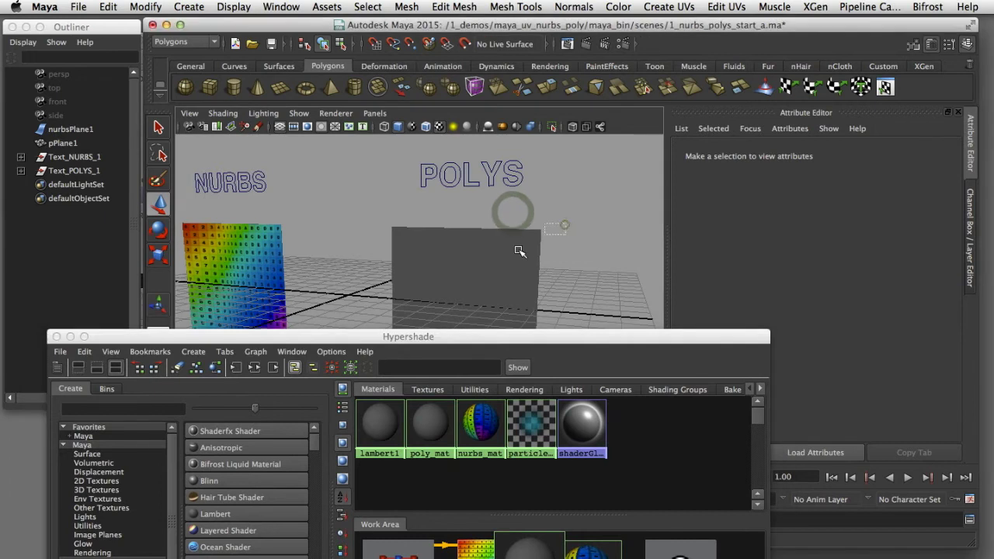
left_click(517, 251)
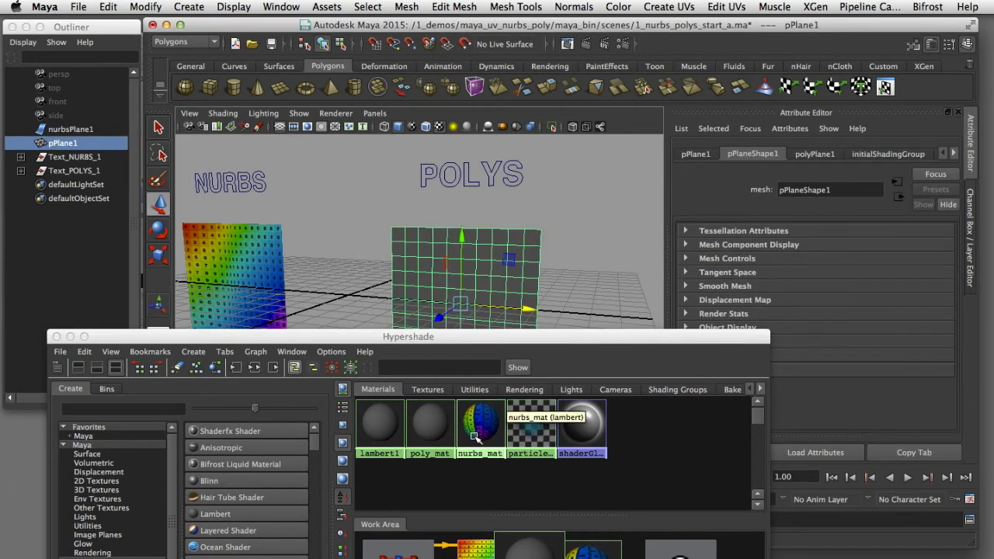
right_click_drag(429, 427, 432, 398)
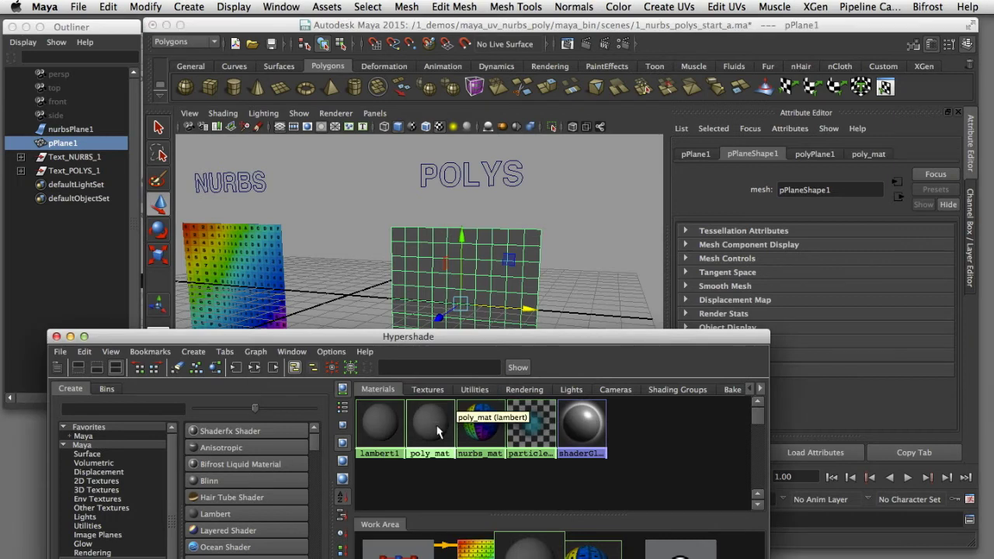
Connect a File texture to the Color attribute of poly_mat
left_click(436, 428)
left_click_drag(539, 346, 416, 337)
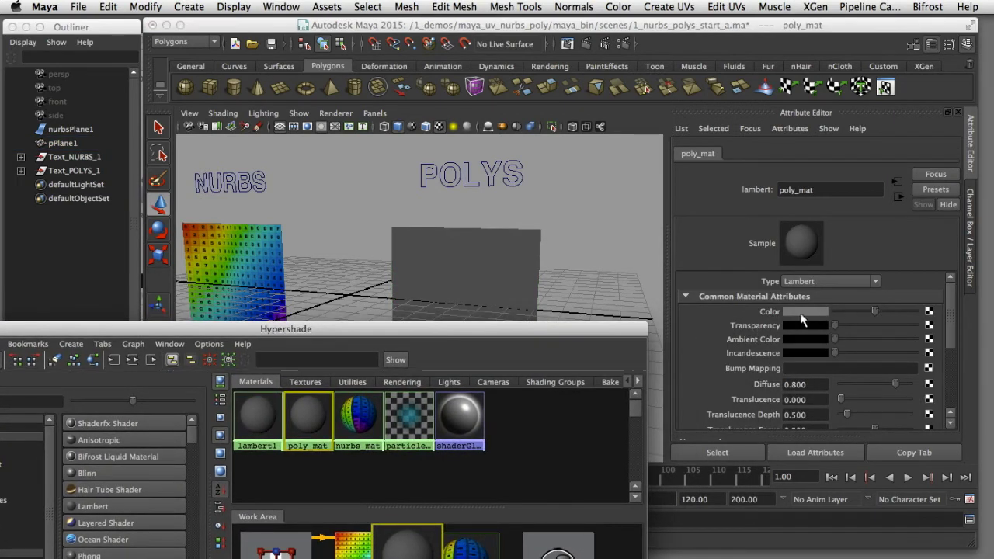
left_click(929, 312)
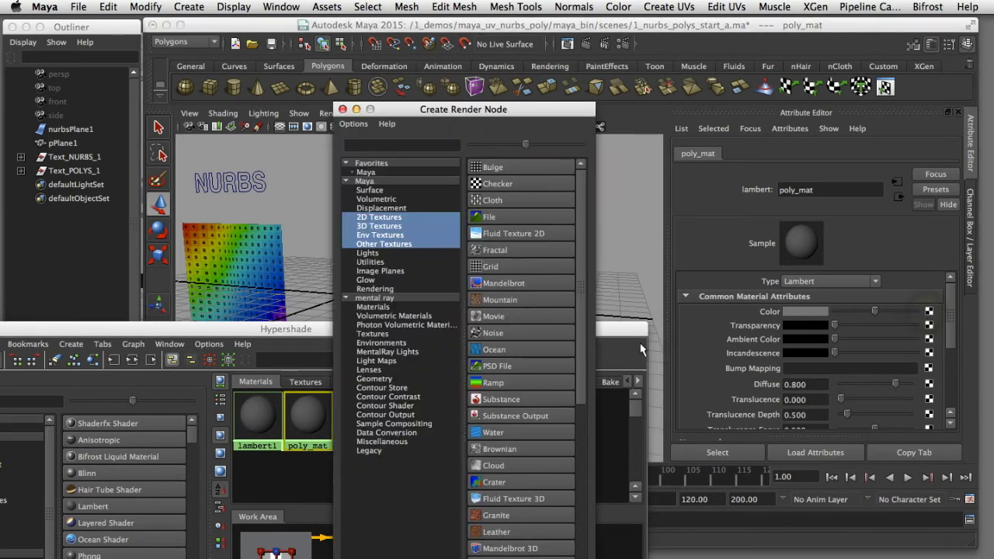
left_click(530, 216)
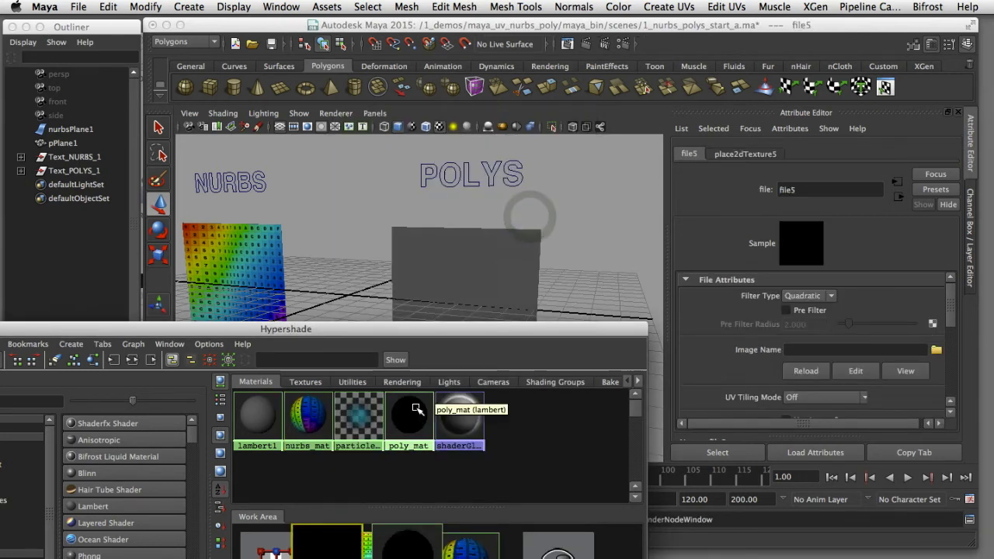
Graph poly_mat's input and output connections and load duber_uv_map_reference.png into its file texture node
left_click(410, 422)
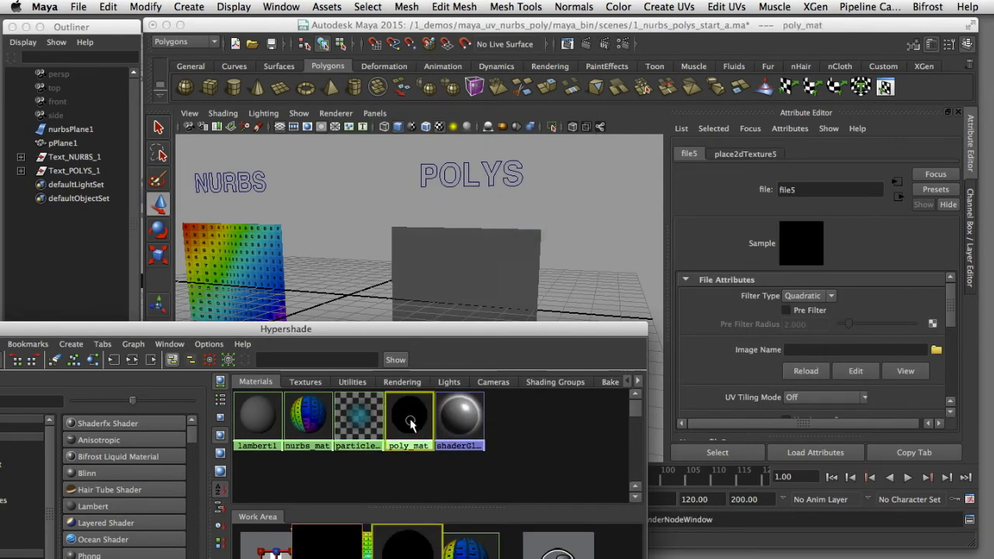
left_click(131, 360)
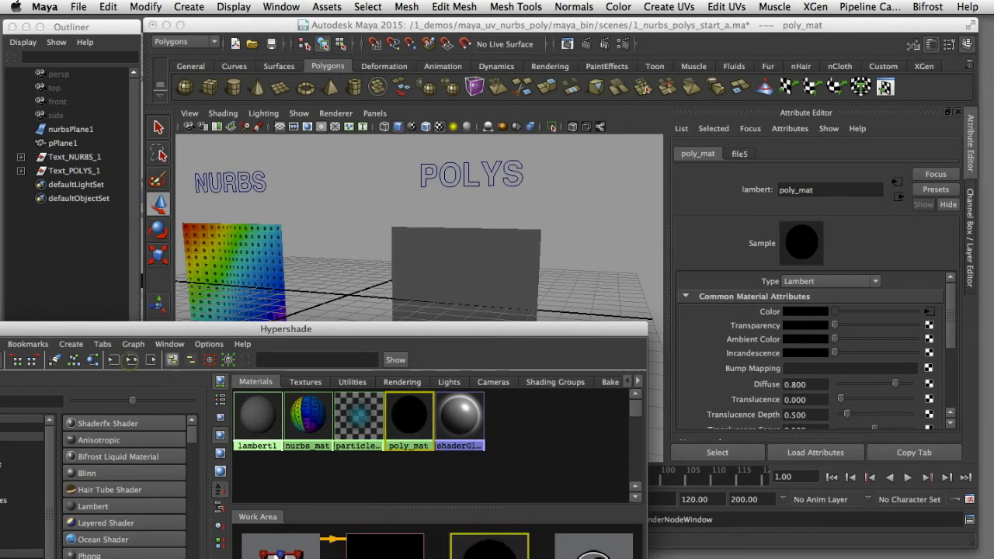
left_click_drag(363, 328, 360, 231)
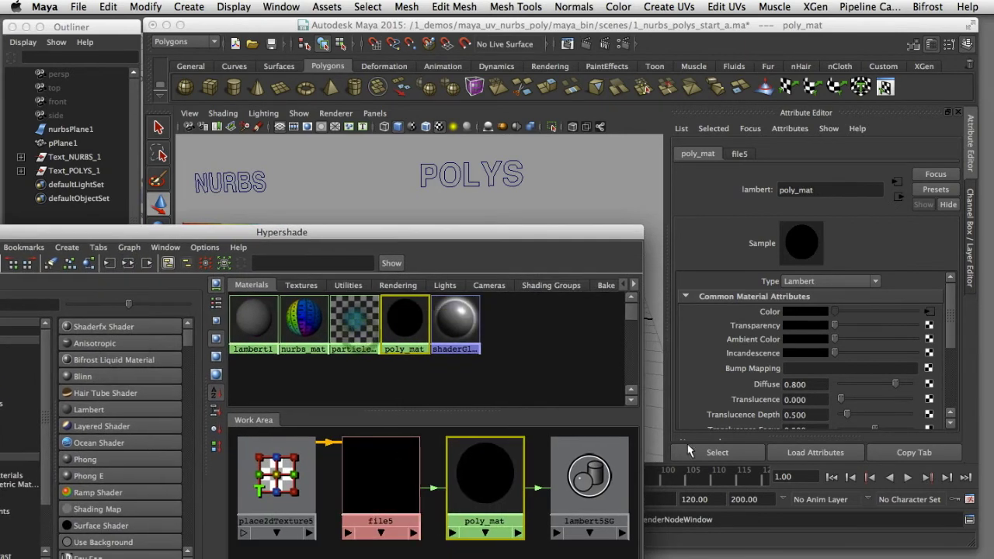
left_click(396, 477)
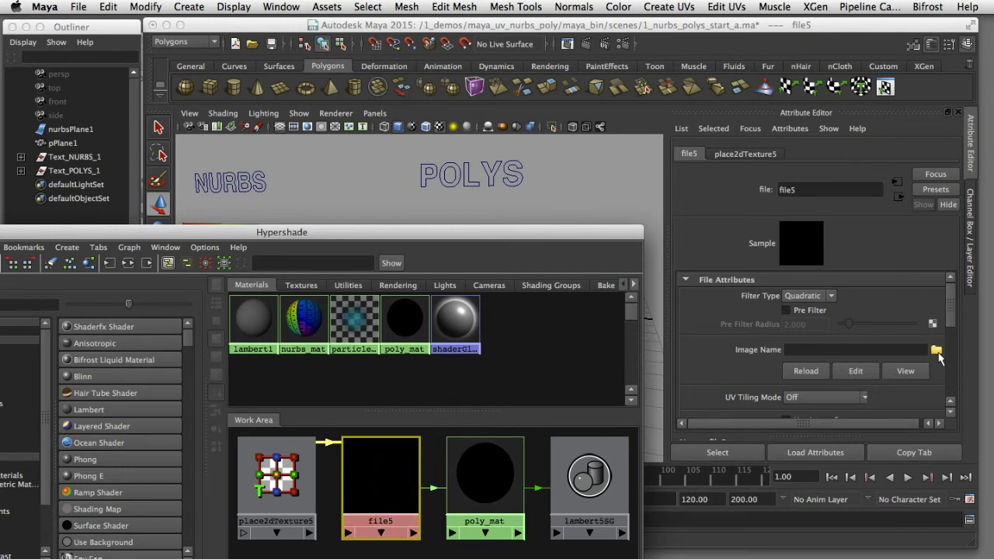
left_click(938, 351)
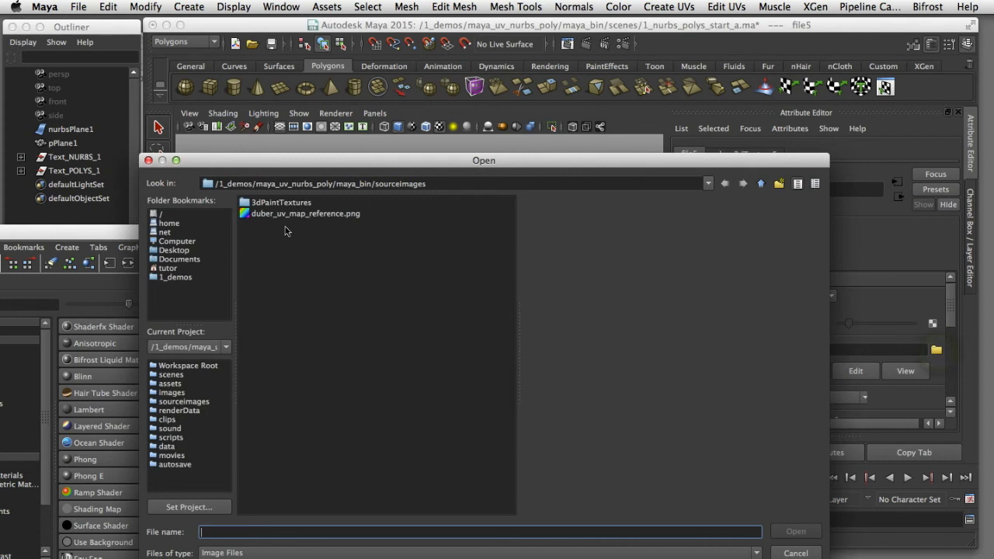
left_click(287, 222)
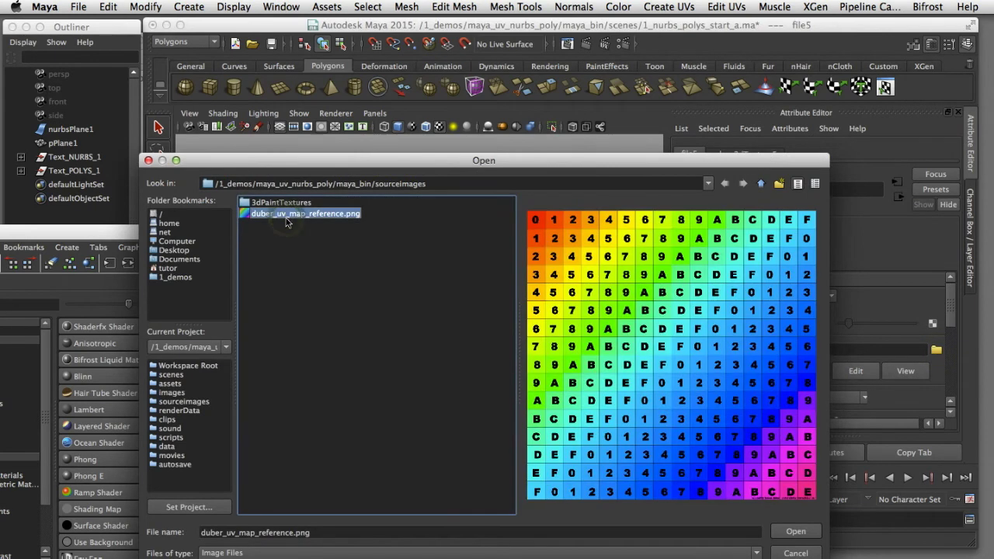
double_click(286, 220)
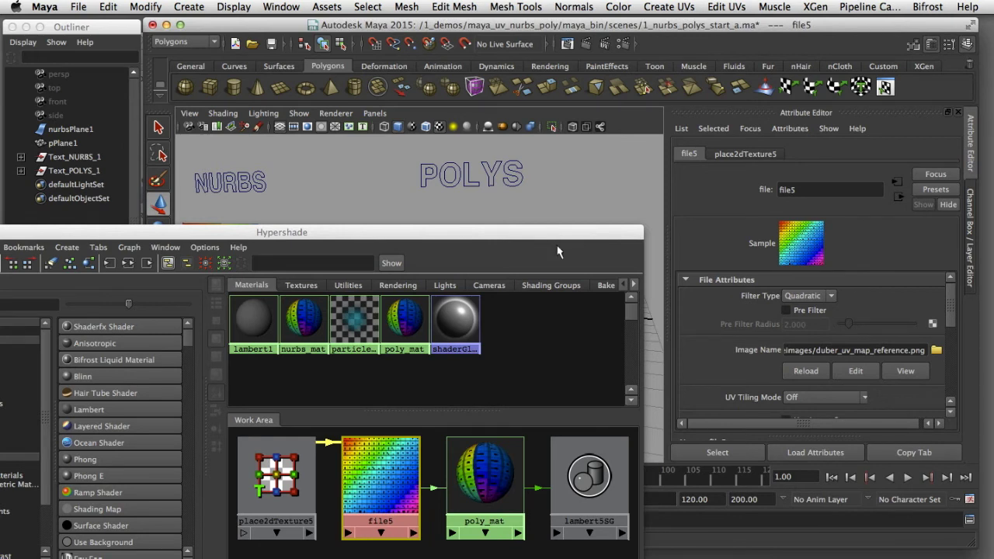
Graph the poly_mat and nurbs_mat networks together and arrange the nurbs_mat nodes below the poly_mat nodes
left_click(405, 322)
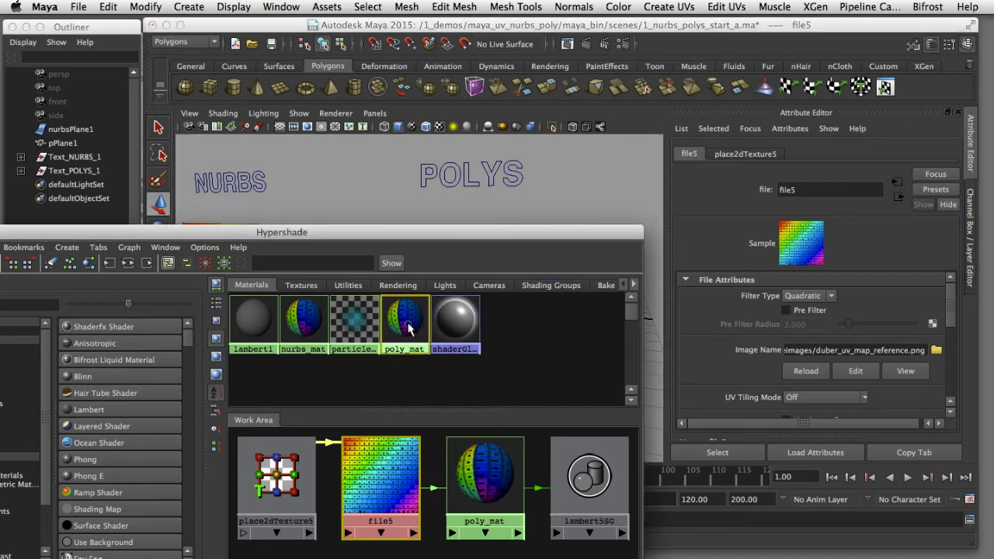
left_click(303, 320)
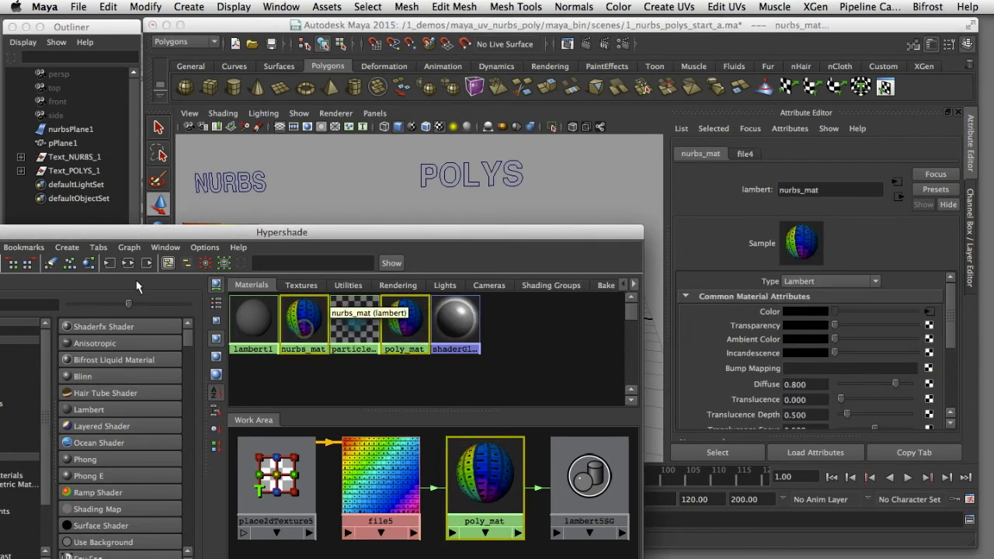
left_click(128, 263)
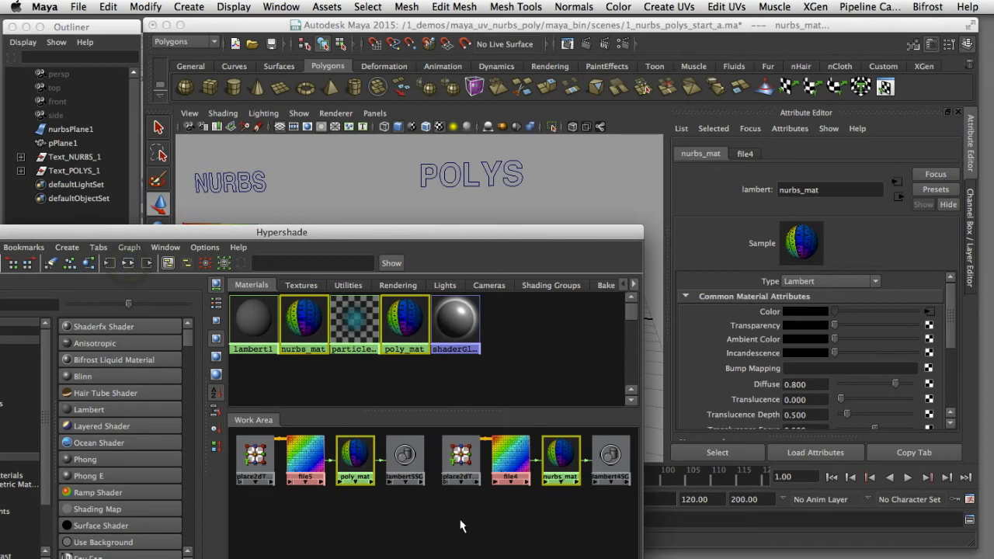
left_click_drag(460, 520, 542, 503)
left_click_drag(611, 486, 403, 516)
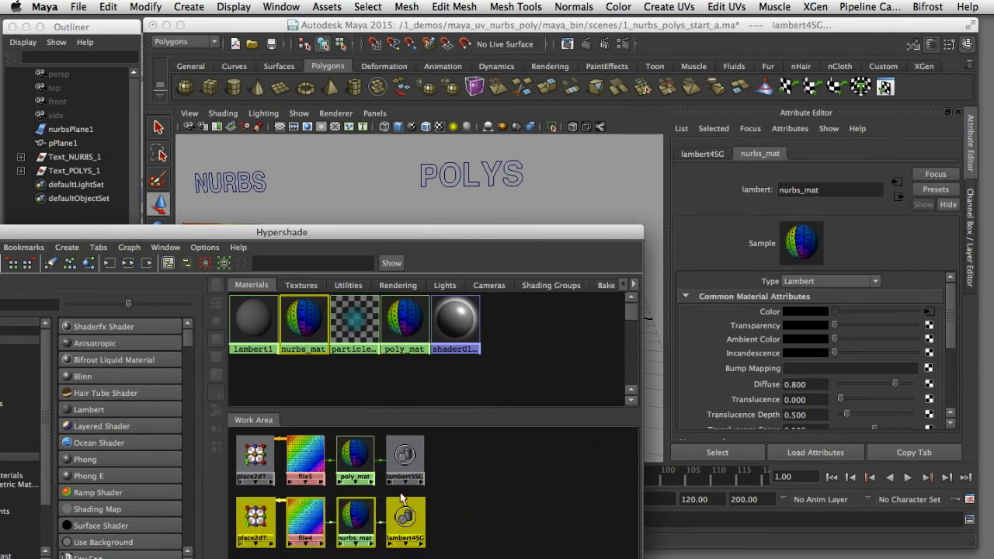
left_click(477, 503)
Show both planes in the perspective view and assign poly_mat to the polygon plane again
left_click_drag(508, 233, 556, 476)
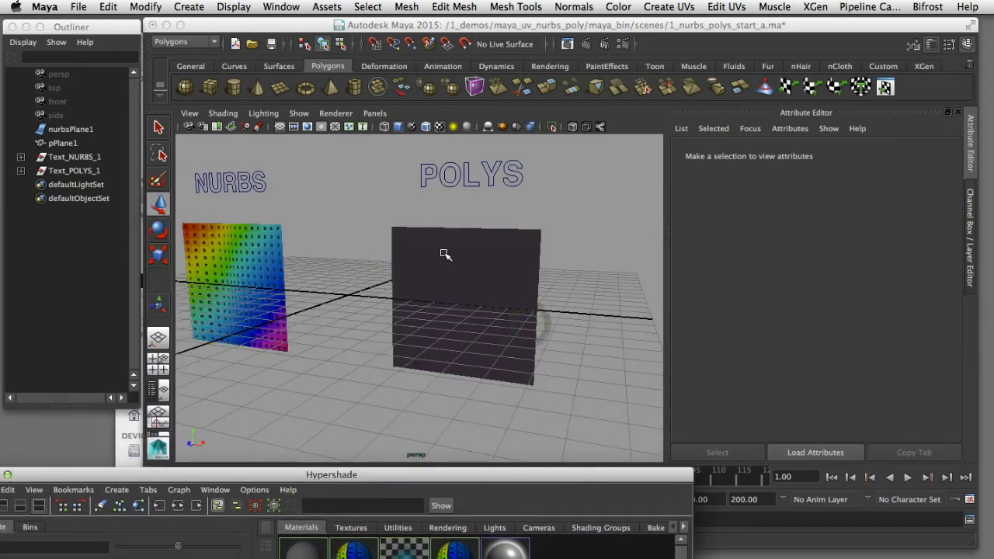
left_click(357, 245)
middle_click_drag(356, 245, 413, 249, "alt")
left_click(330, 244)
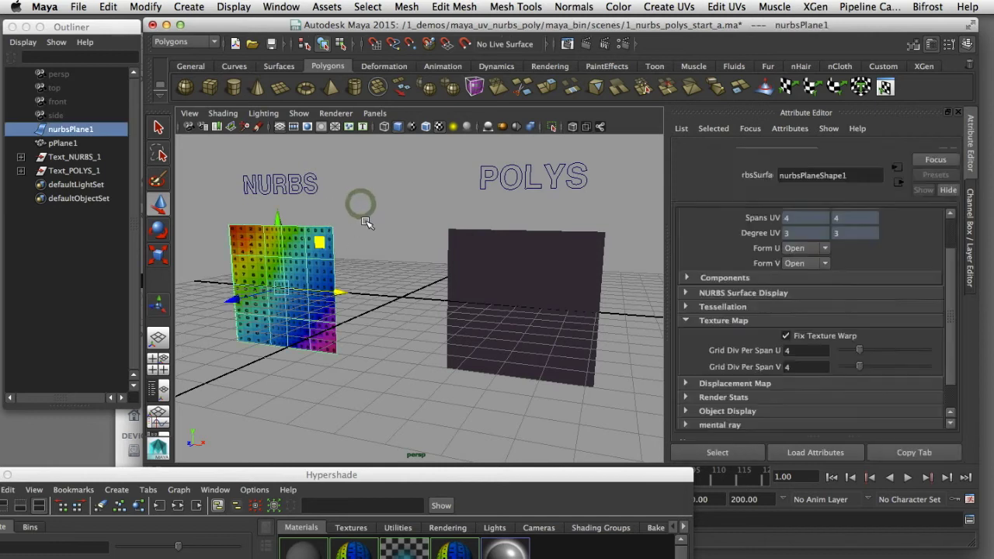
left_click(339, 249)
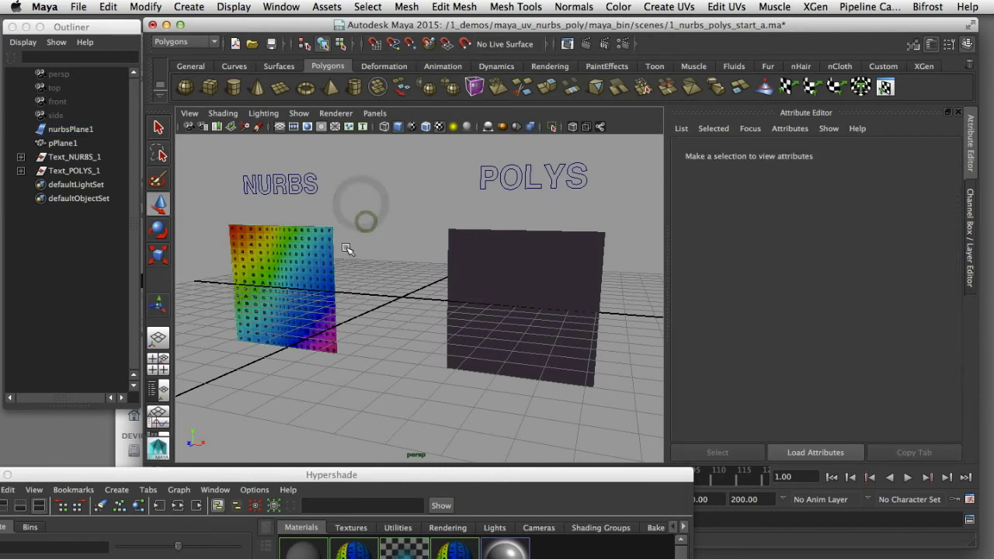
left_click(464, 246)
right_click_drag(456, 548, 448, 409)
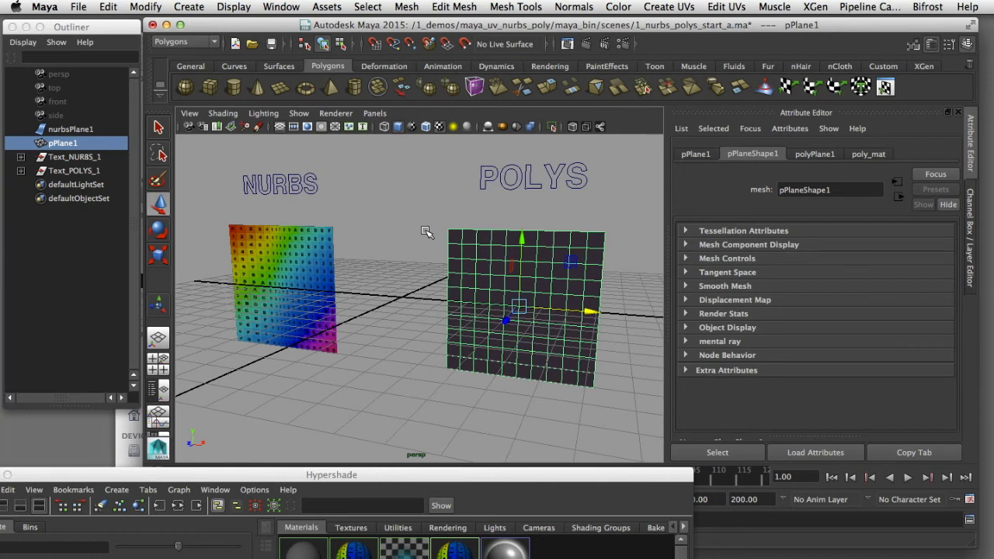
Apply a planar UV mapping to the polygon plane, fitted to the bounding box and projected from the Z axis
left_click(212, 43)
left_click(209, 47)
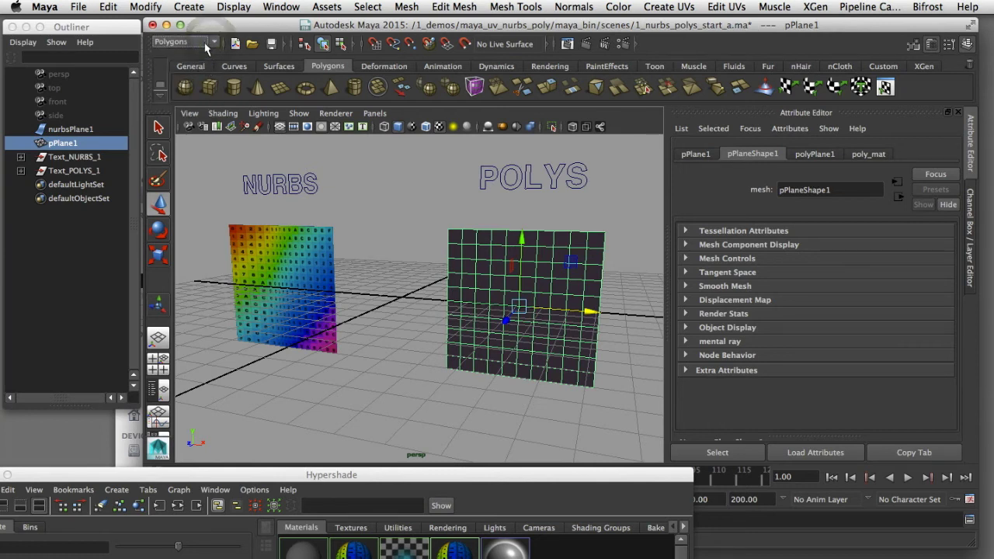
left_click(670, 6)
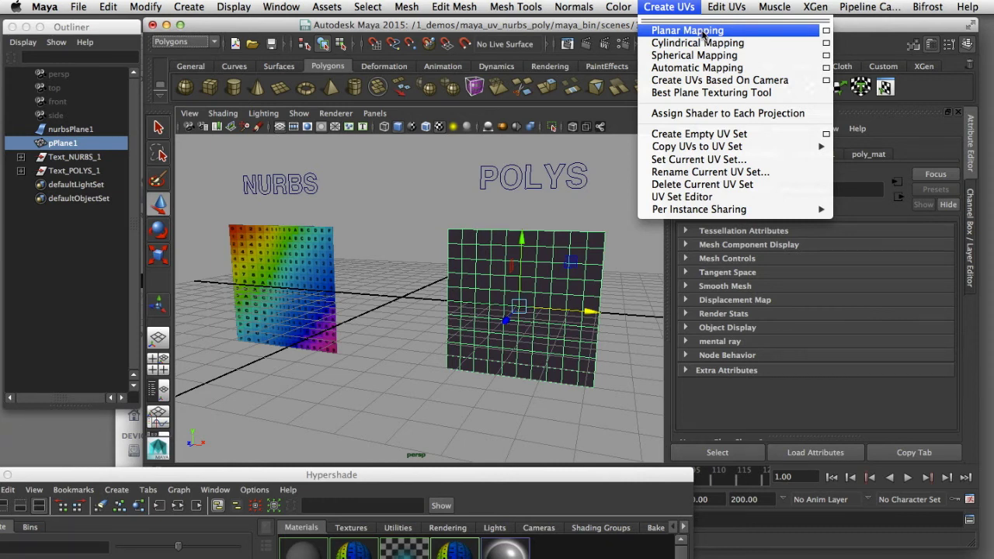
left_click(826, 31)
left_click_drag(780, 141, 880, 152)
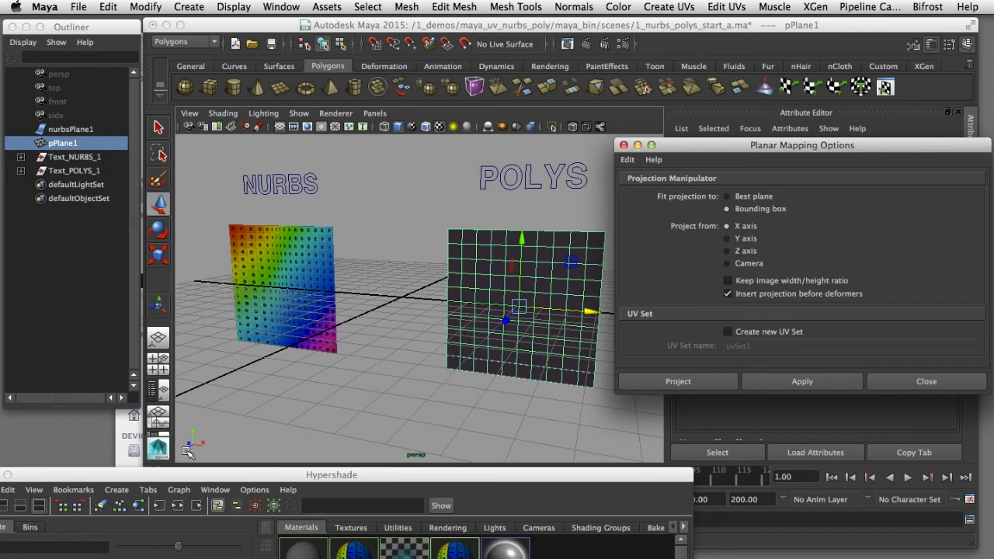
left_click(505, 320)
left_click(749, 253)
left_click(792, 381)
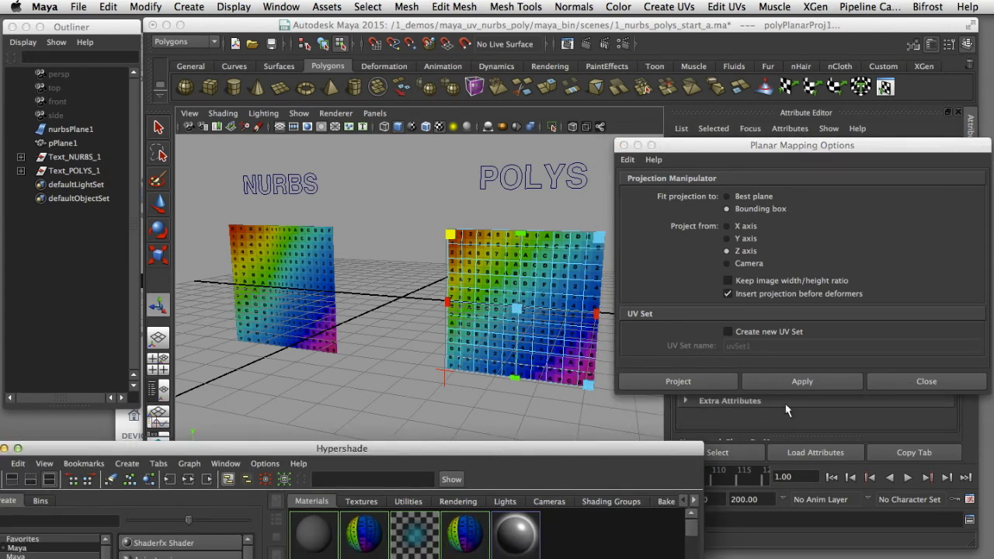
left_click(894, 385)
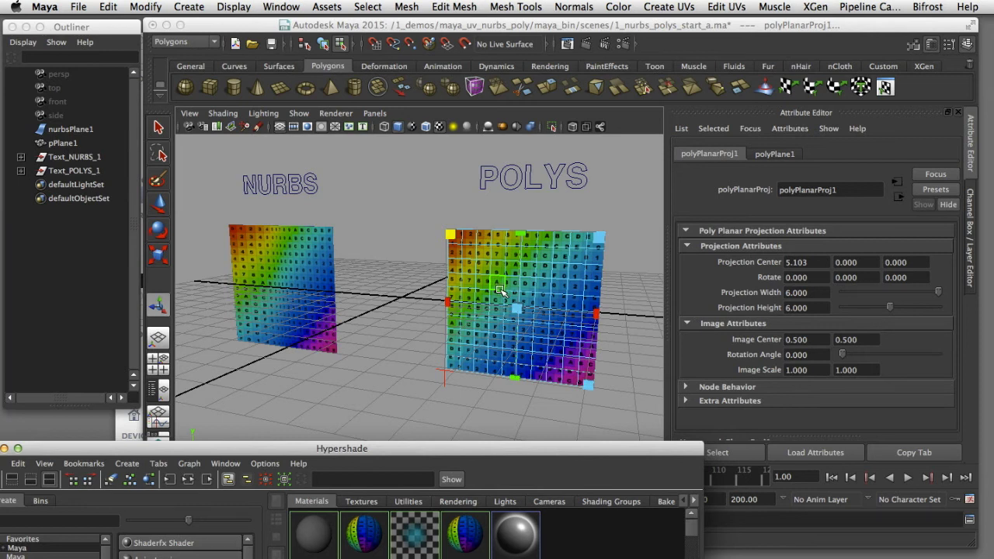
Open the UV Texture Editor and place its window beside the polygon plane in the viewport
left_click(243, 8)
mouse_move(278, 4)
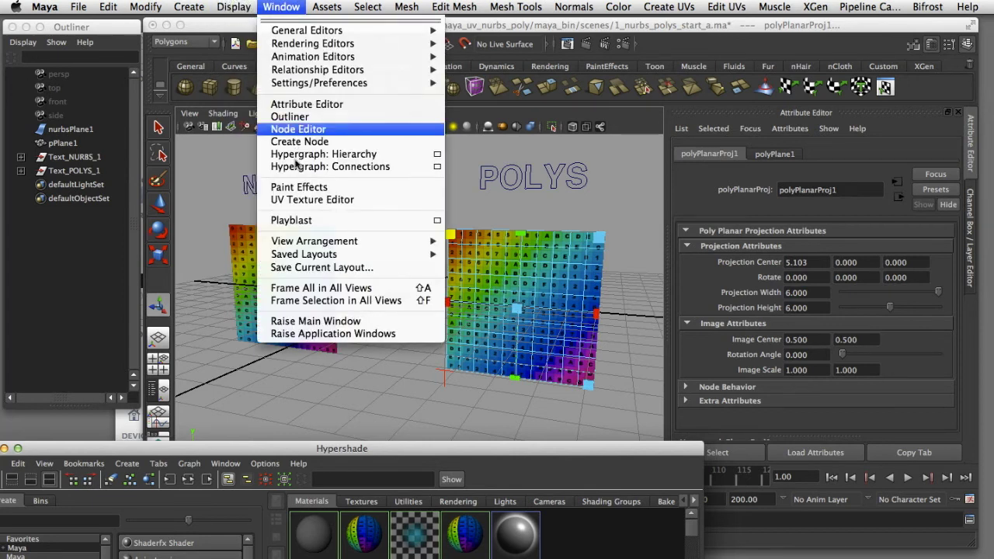
left_click(303, 200)
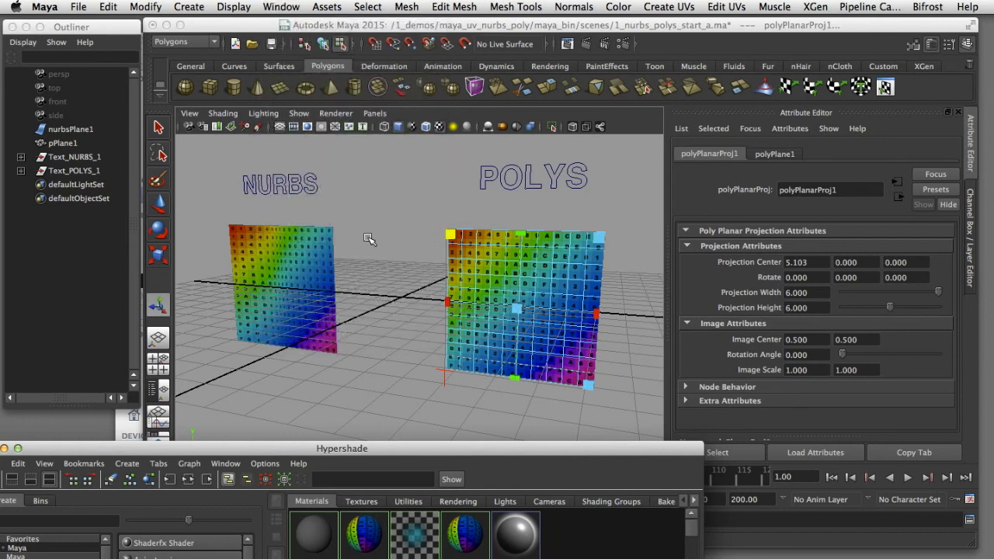
left_click_drag(651, 311, 735, 147)
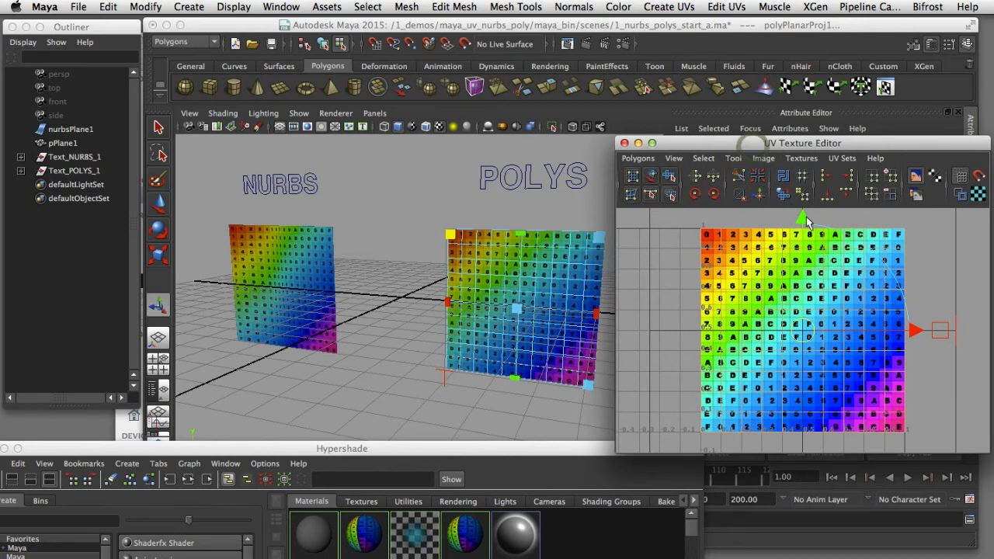
Try shifting the polygon plane's UV projection vertically and horizontally with the manipulator in the UV Texture Editor
mouse_move(806, 217)
left_mouse_down()
mouse_move(813, 346)
mouse_move(816, 232)
left_mouse_up()
left_click_drag(907, 343, 843, 344)
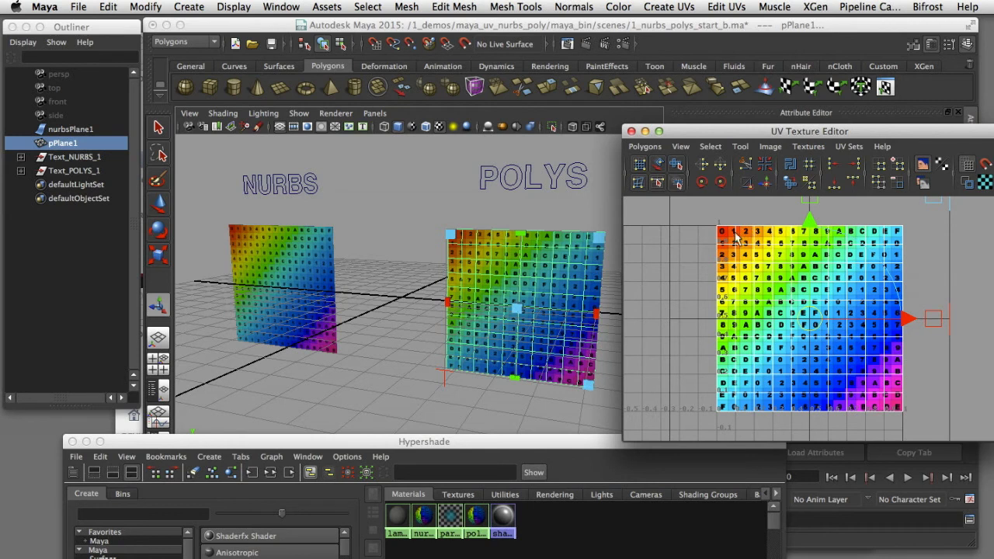
Clear the selection to leave the projection manipulator, switch to the Move tool and undo the last action
left_click(504, 219)
key("w")
key("super+z")
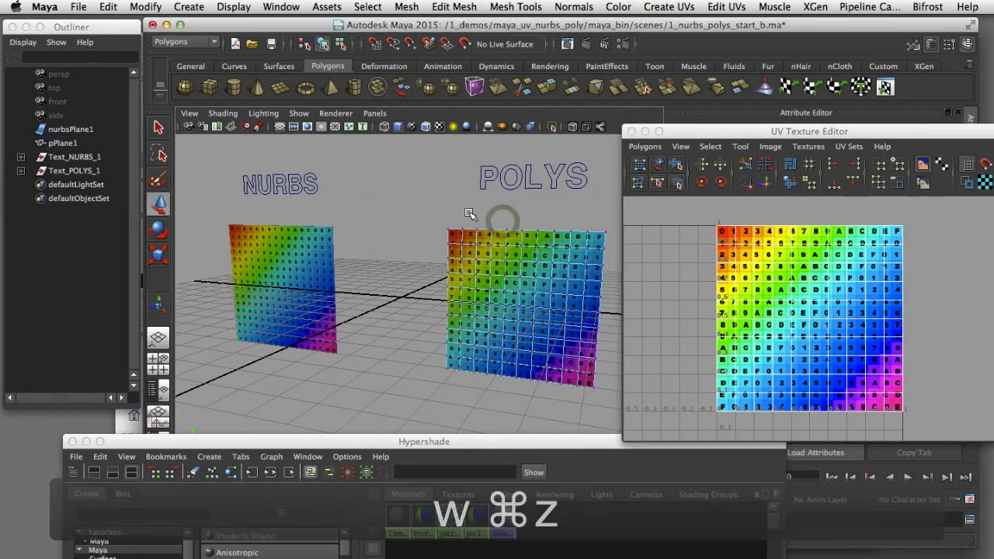
Select the polygon plane's third and fourth vertex columns and try moving them sideways along the X axis
left_click_drag(467, 211, 495, 395)
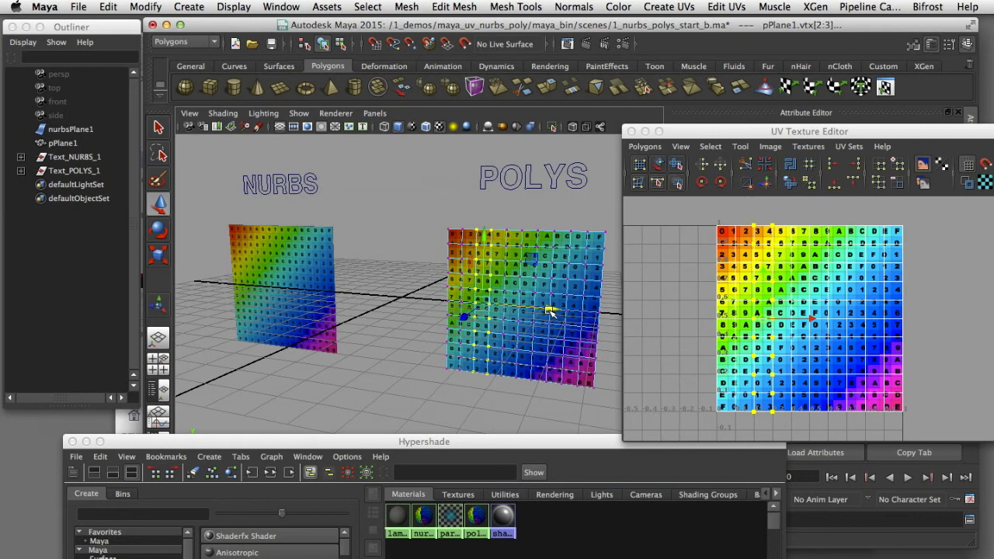
mouse_move(551, 311)
left_mouse_down()
mouse_move(564, 313)
mouse_move(528, 309)
mouse_move(570, 313)
mouse_move(534, 310)
mouse_move(548, 312)
left_mouse_up()
Enable Preserve UVs in the Move Tool settings and close the settings
left_click(145, 7)
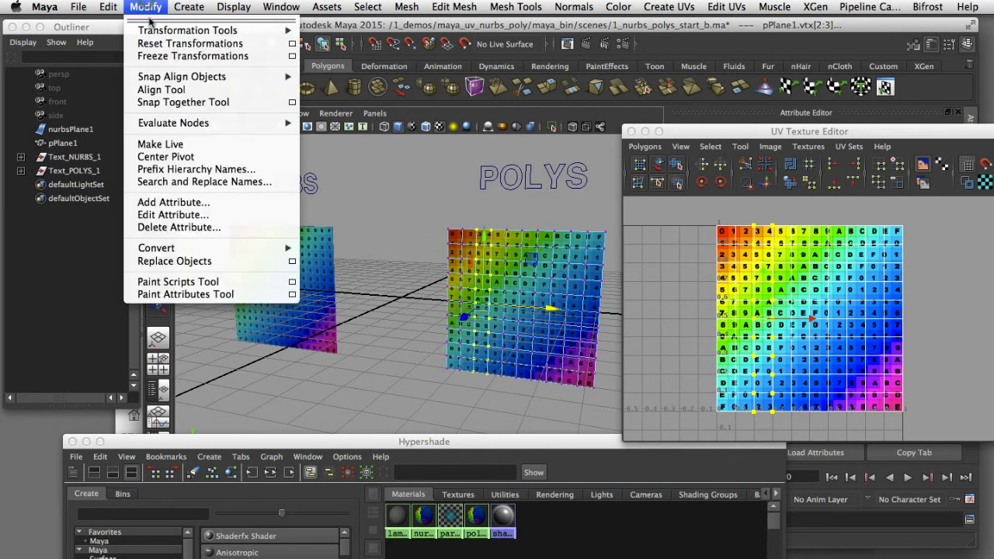
mouse_move(154, 31)
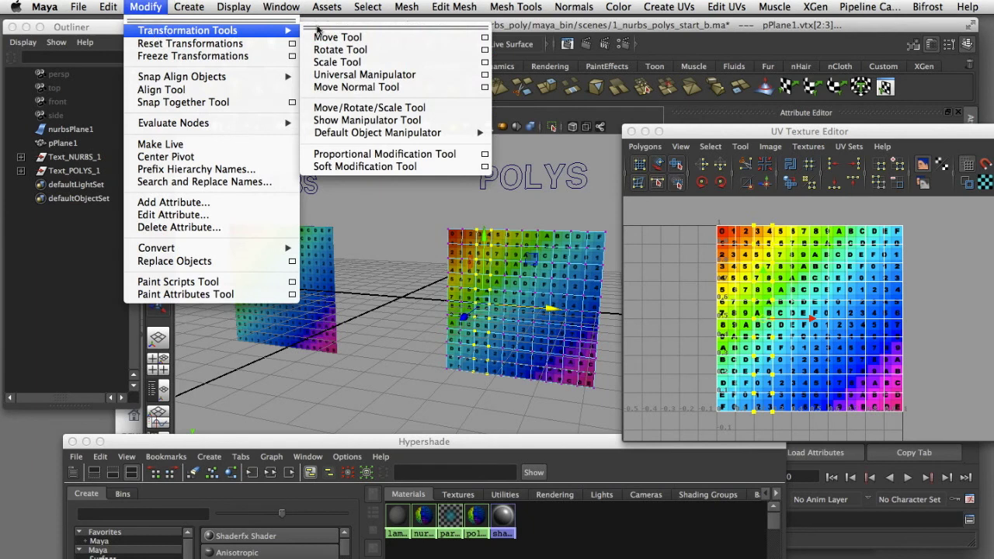
left_click(484, 37)
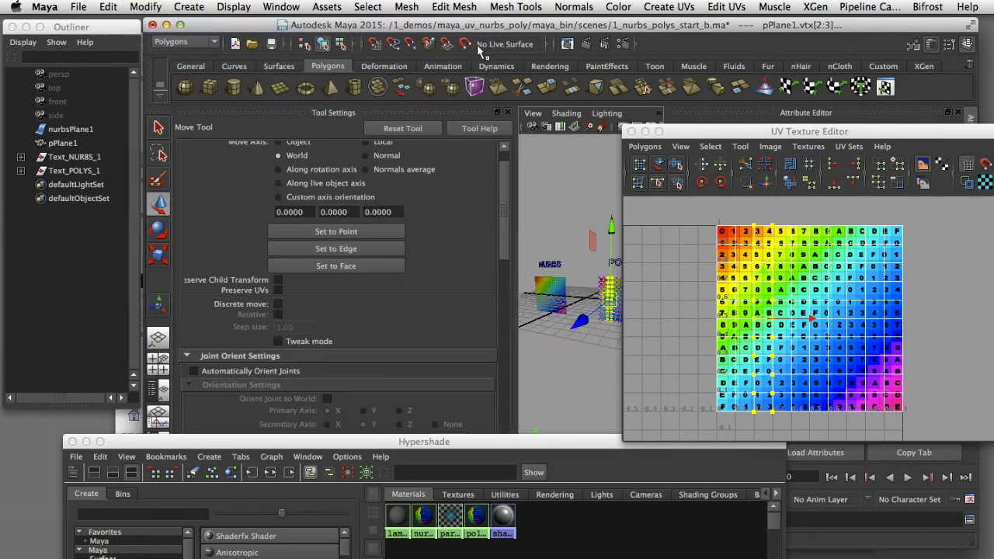
scroll(503, 248, "down", 2)
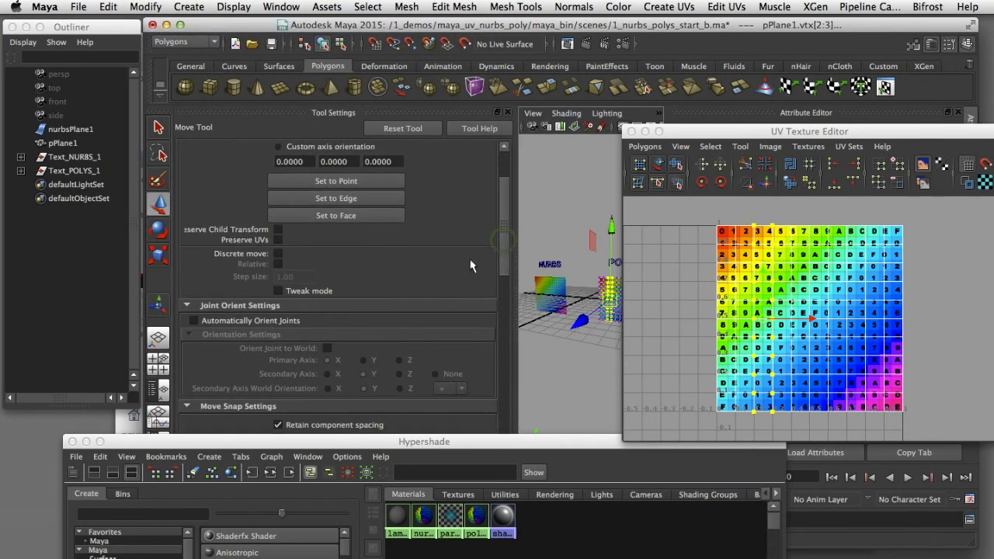
left_click(278, 240)
left_click(507, 111)
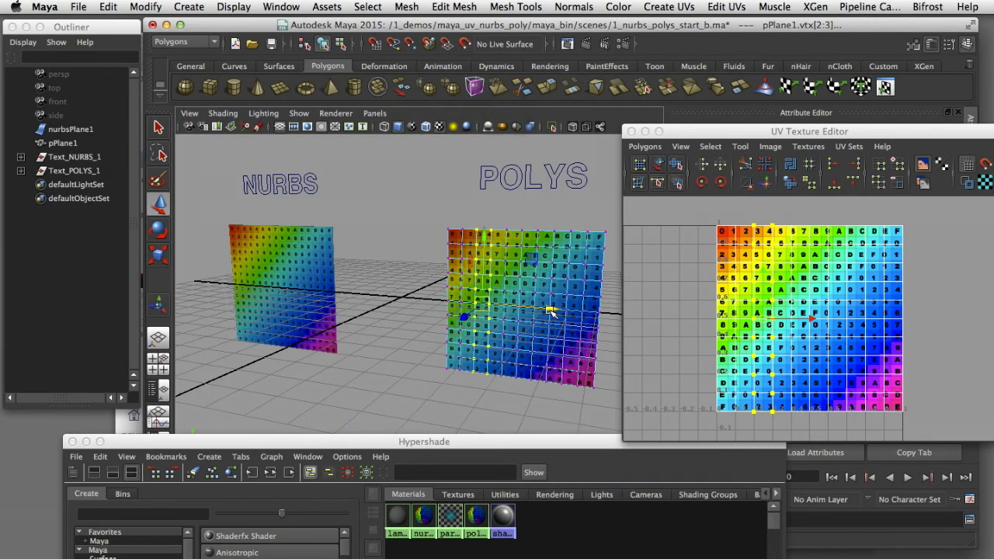
Try moving the two selected vertex columns back and forth along X with Preserve UVs on, and return to object mode
mouse_move(551, 310)
left_mouse_down()
mouse_move(565, 307)
mouse_move(545, 312)
mouse_move(556, 310)
left_mouse_up()
key("z")
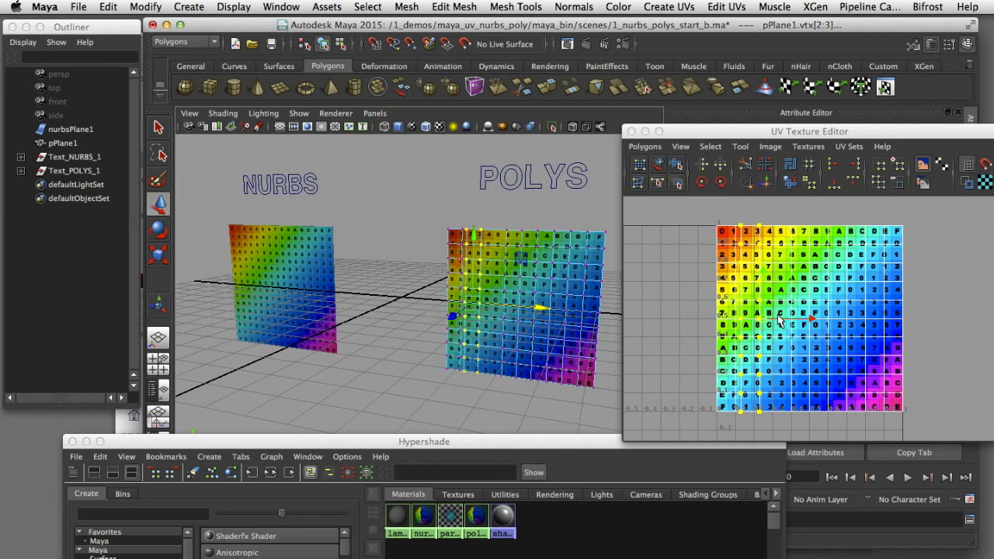
left_click_drag(545, 309, 561, 312)
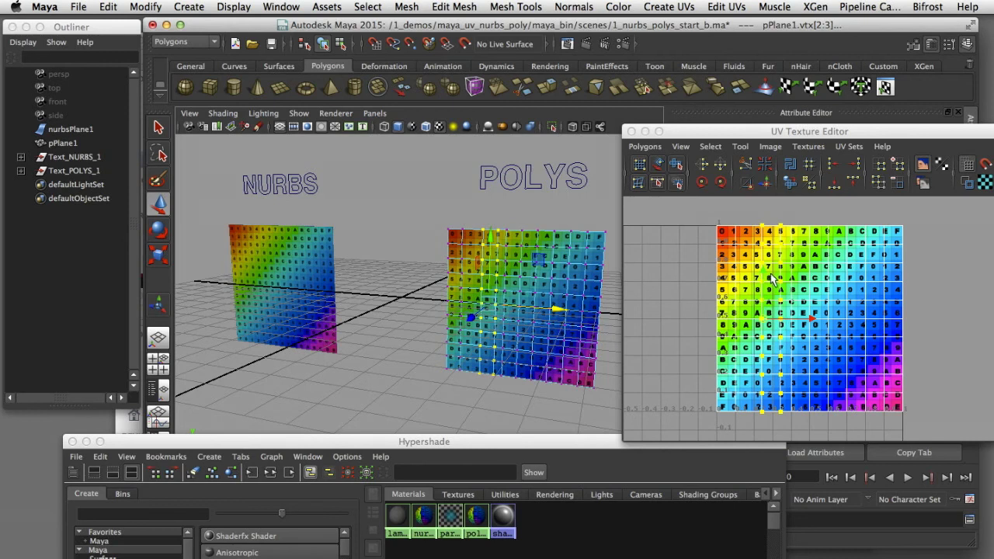
left_click_drag(559, 310, 539, 311)
key("F8")
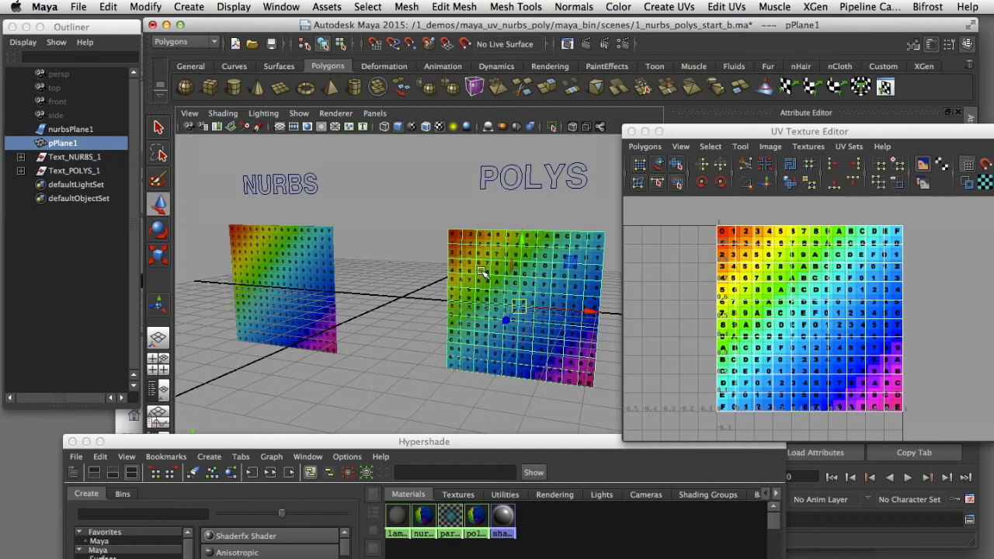
Select the polygon plane's third and fourth UV columns in the viewport and shift them slightly horizontally in the UV Texture Editor
right_click(477, 269)
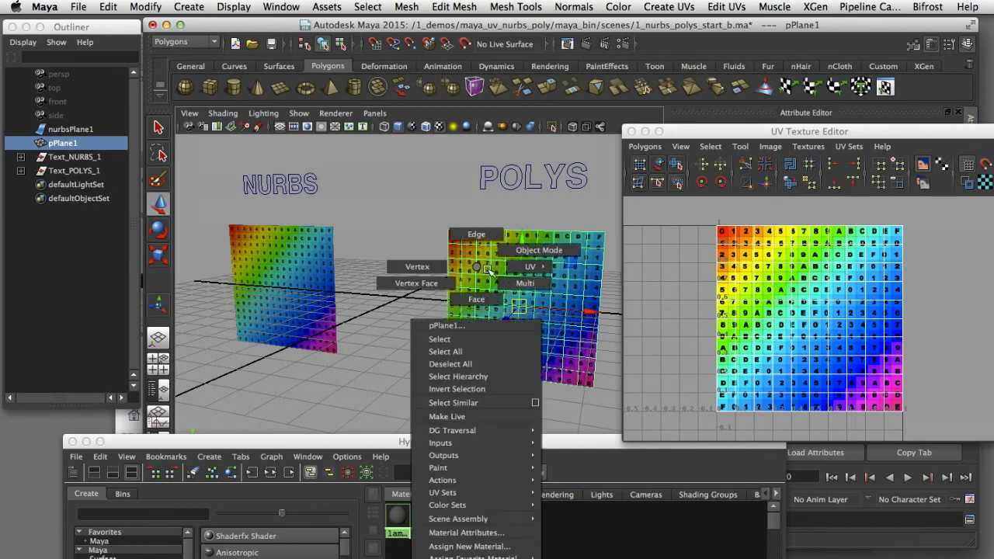
left_click(530, 267)
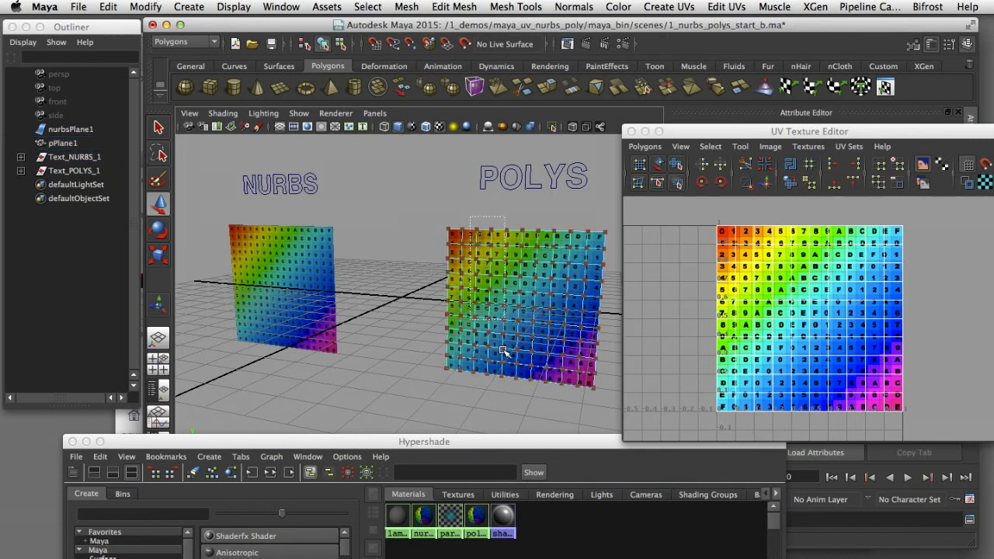
left_click_drag(470, 218, 495, 398)
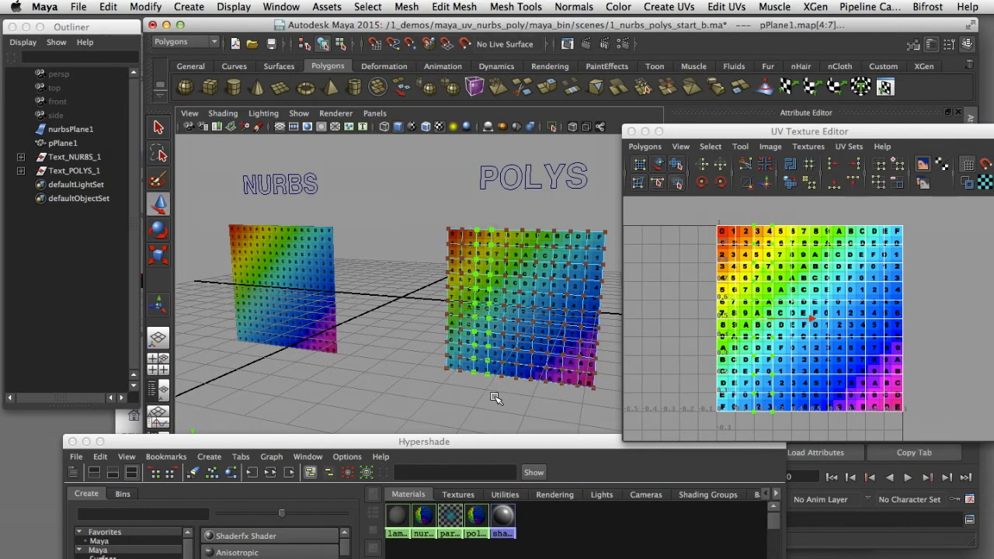
key("w")
mouse_move(812, 326)
left_mouse_down()
mouse_move(808, 318)
mouse_move(825, 322)
mouse_move(786, 326)
mouse_move(815, 330)
left_mouse_up()
key("super+shift+z")
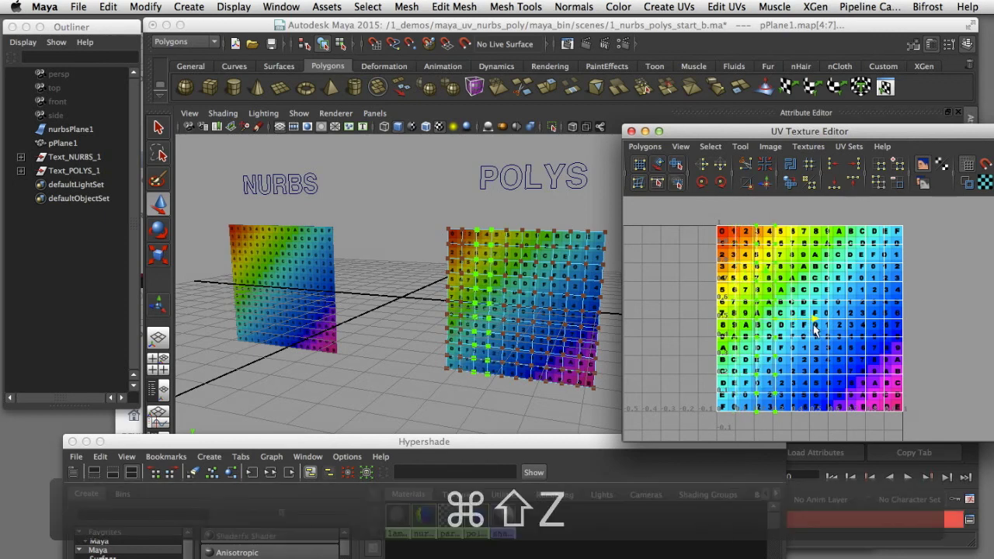